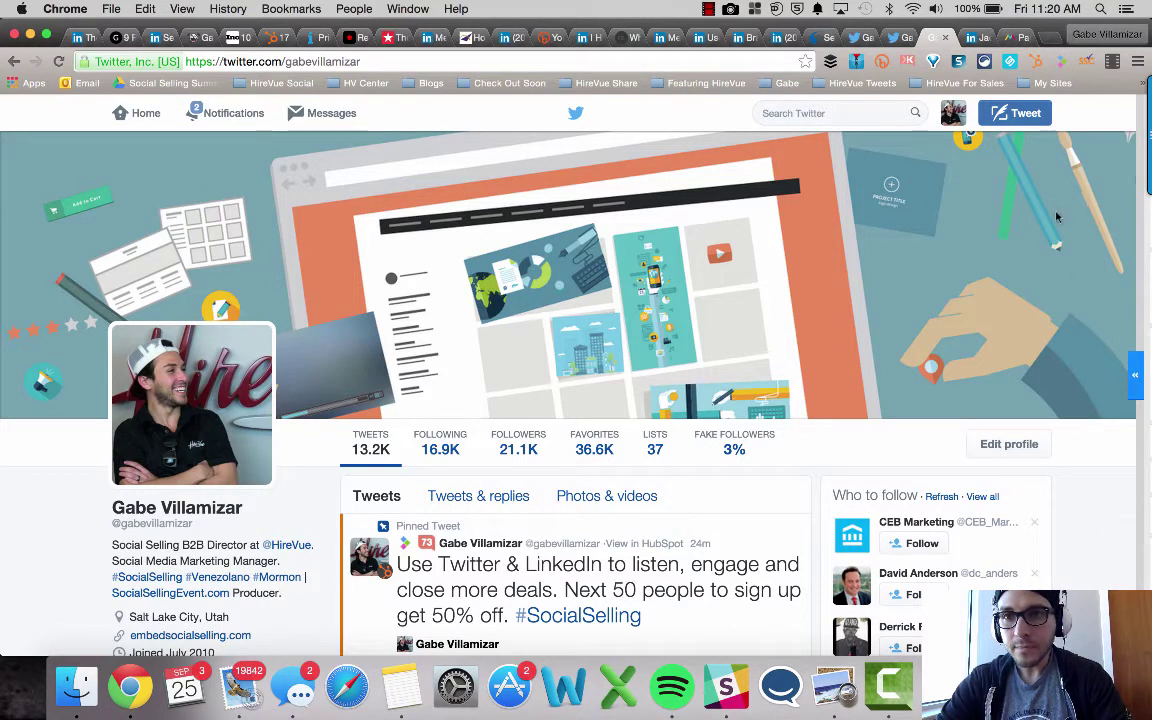
Go to the Twitter Ads campaigns dashboard through the profile avatar menu
{"action": "left_click", "coordinate": [952, 113]}
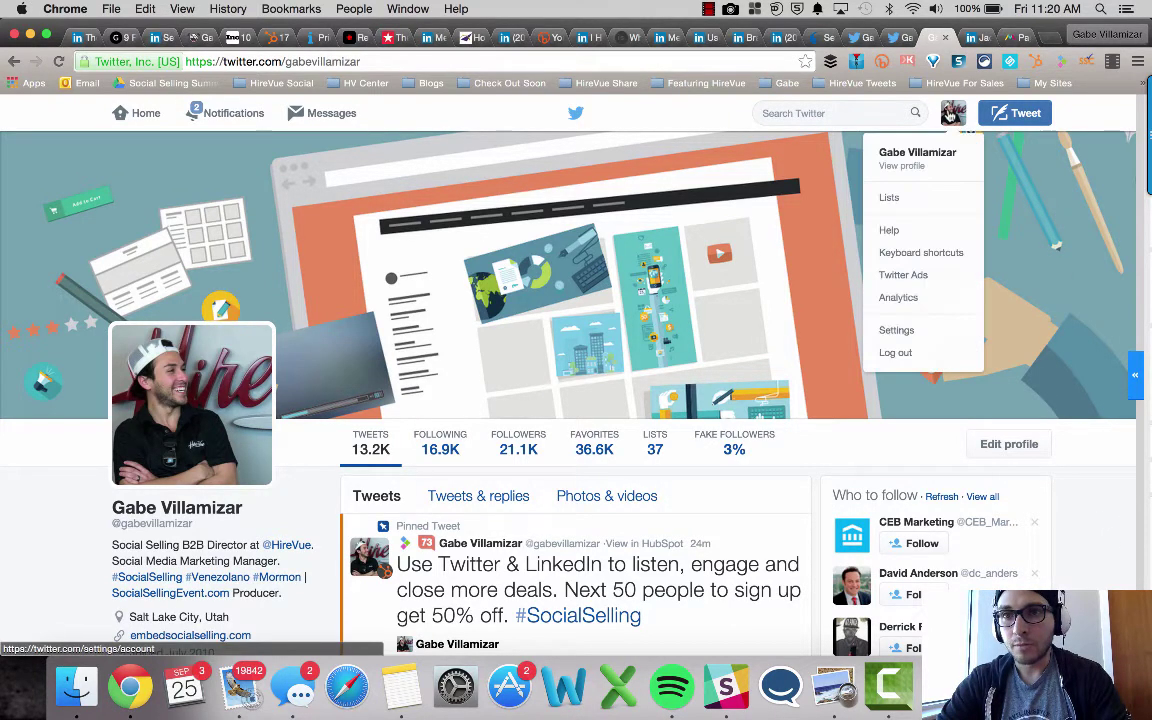
{"action": "left_click", "coordinate": [931, 278]}
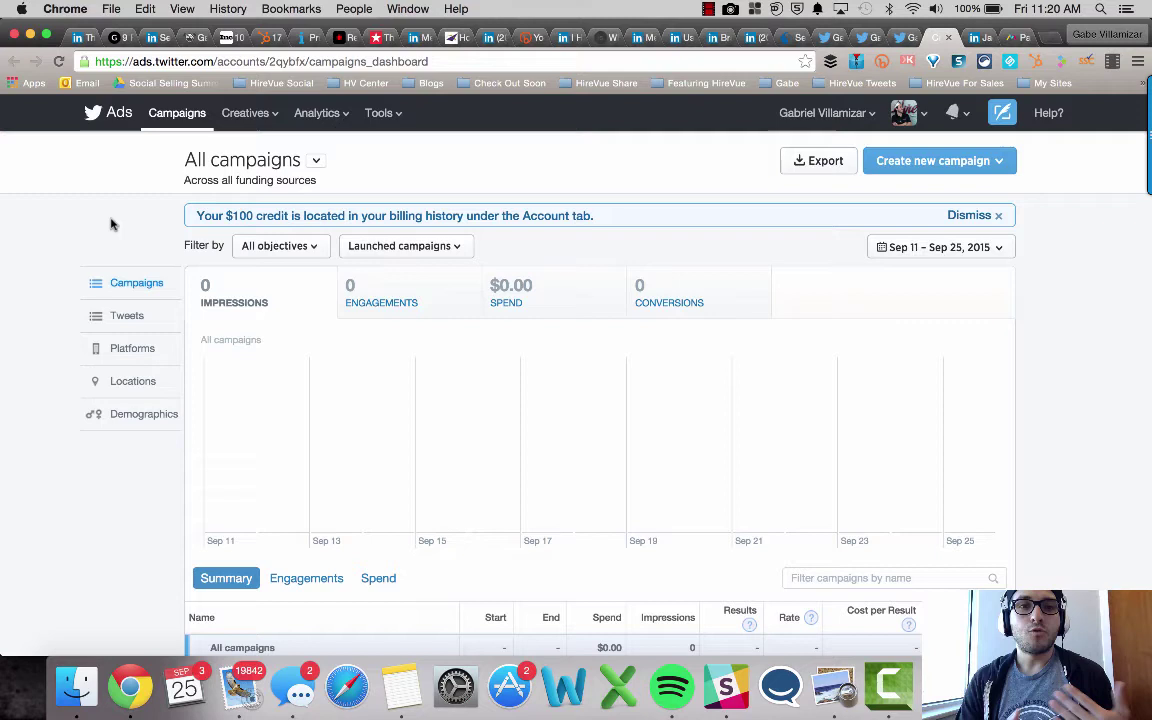
Go to Creatives > Cards and start a new Lead Generation card
{"action": "left_click", "coordinate": [262, 114]}
{"action": "left_click", "coordinate": [250, 161]}
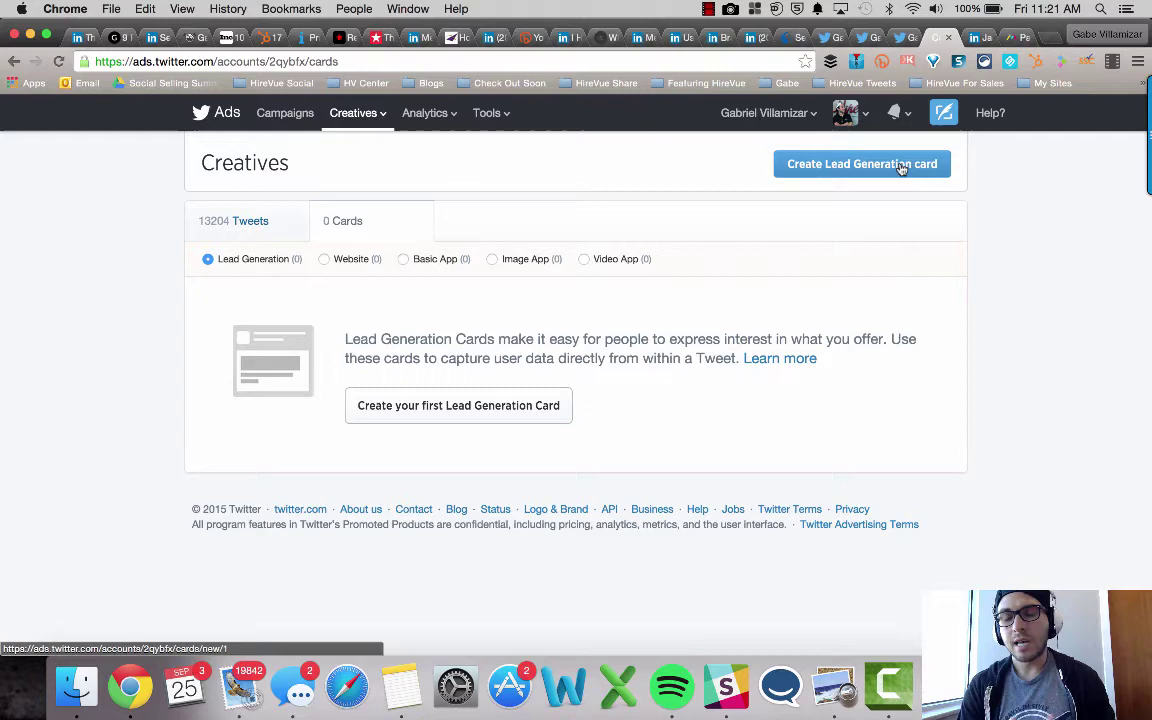
{"action": "left_click", "coordinate": [899, 168]}
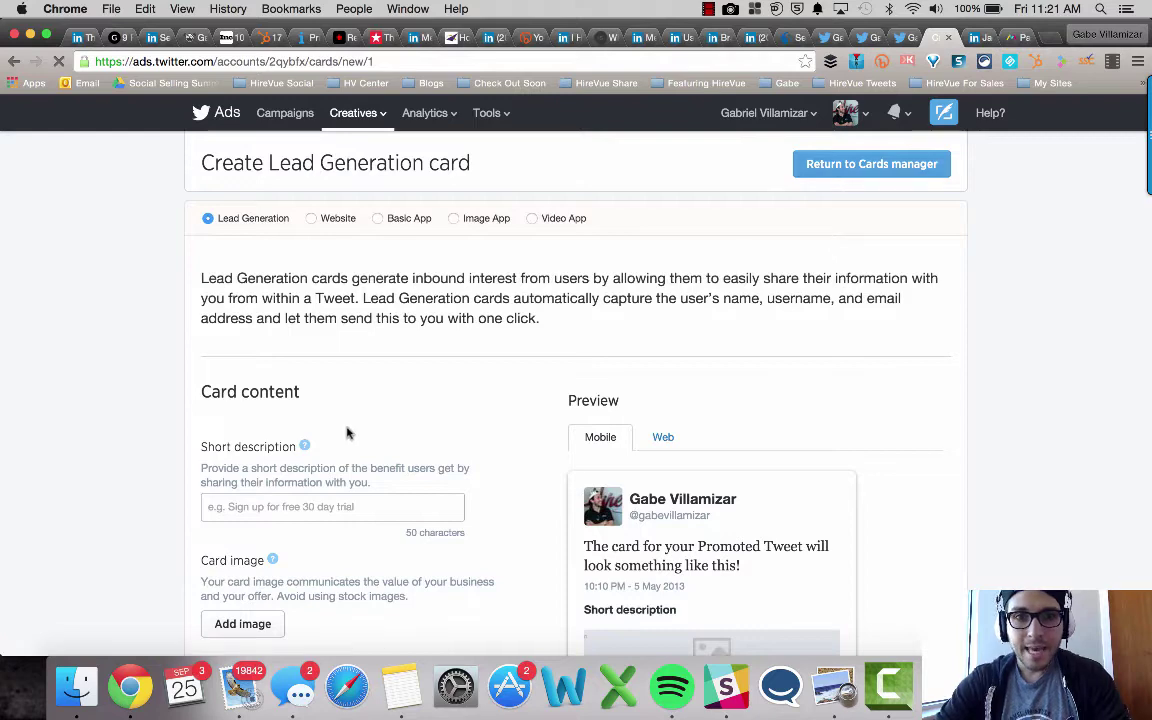
Scroll the Create Lead Generation card form to bring the Card content section into view
{"action": "scroll", "coordinate": [137, 514], "scroll_direction": "down", "scroll_amount": 2}
{"action": "scroll", "coordinate": [137, 514], "scroll_direction": "down", "scroll_amount": 1}
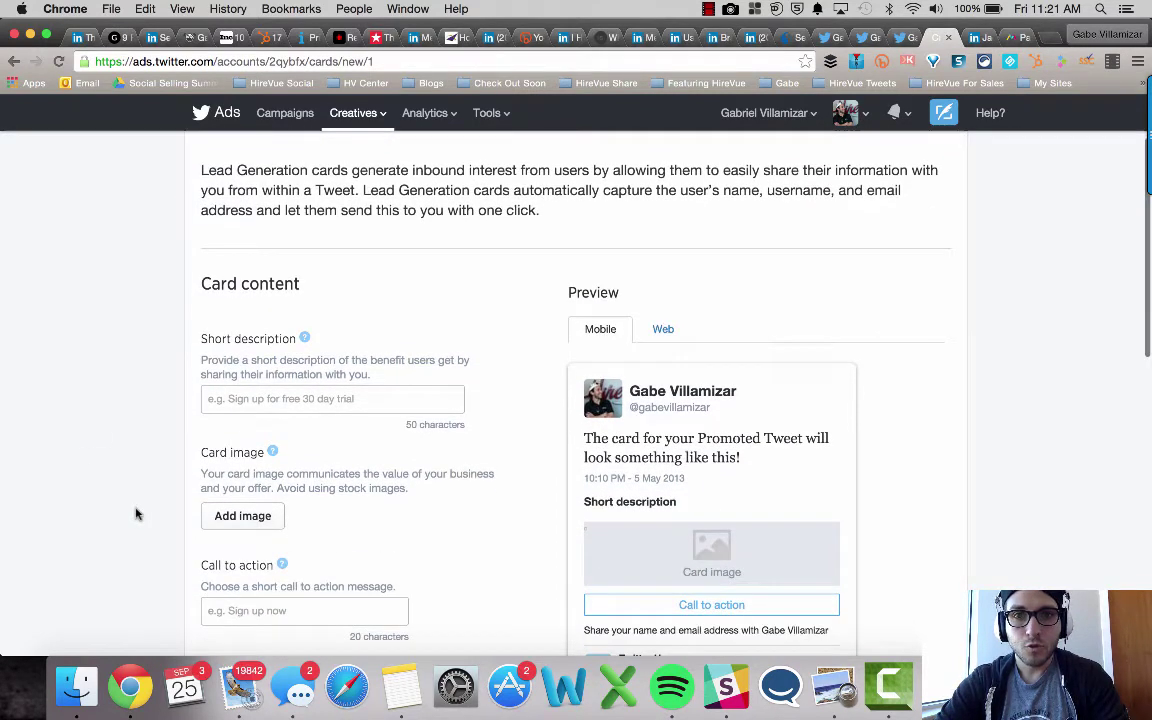
{"action": "scroll", "coordinate": [137, 514], "scroll_direction": "down", "scroll_amount": 4}
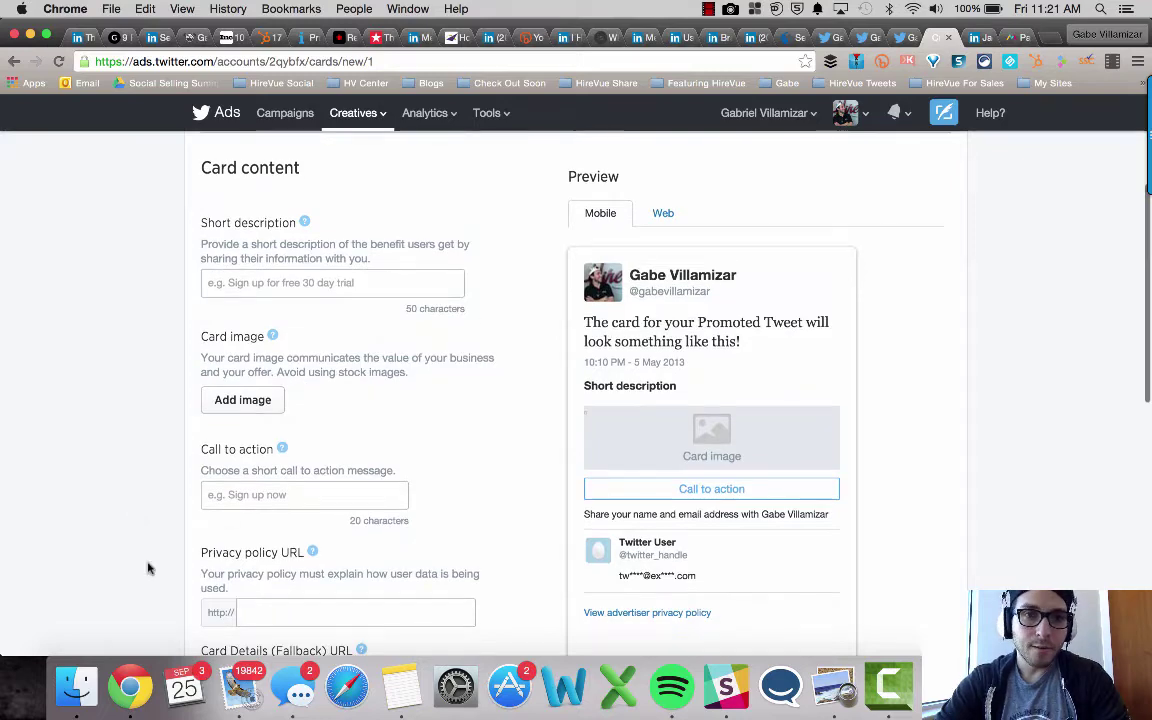
{"action": "scroll", "coordinate": [929, 459], "scroll_direction": "down", "scroll_amount": 1}
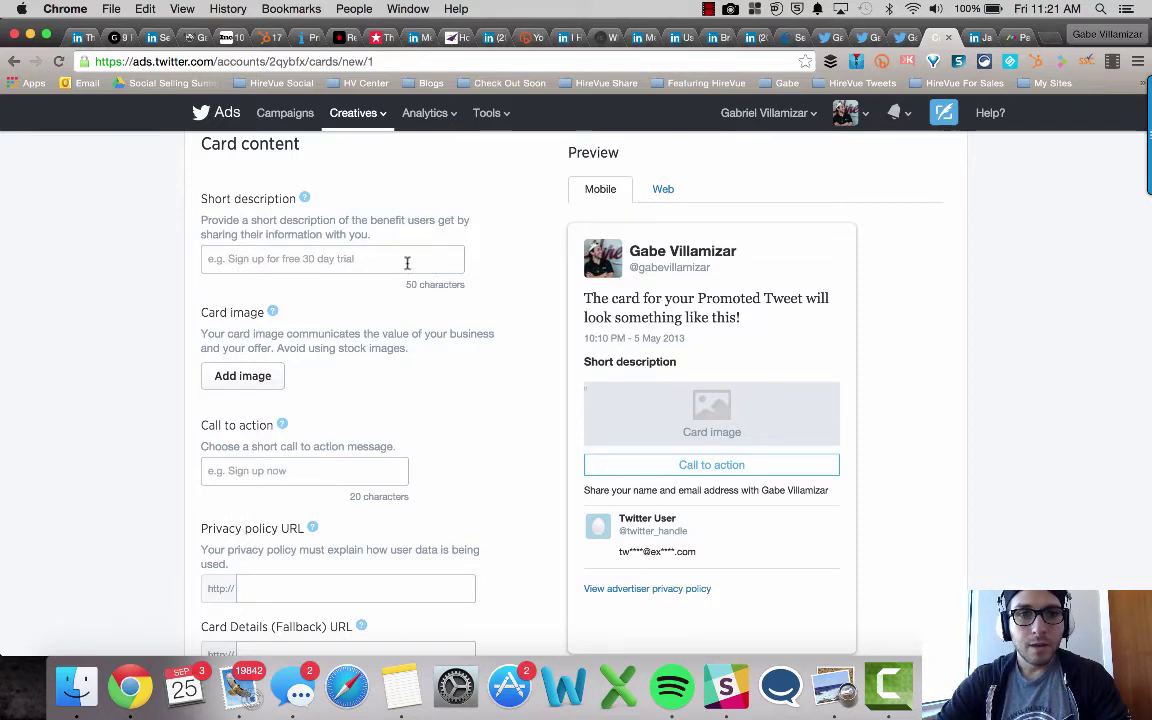
{"action": "scroll", "coordinate": [328, 262], "scroll_direction": "up", "scroll_amount": 3}
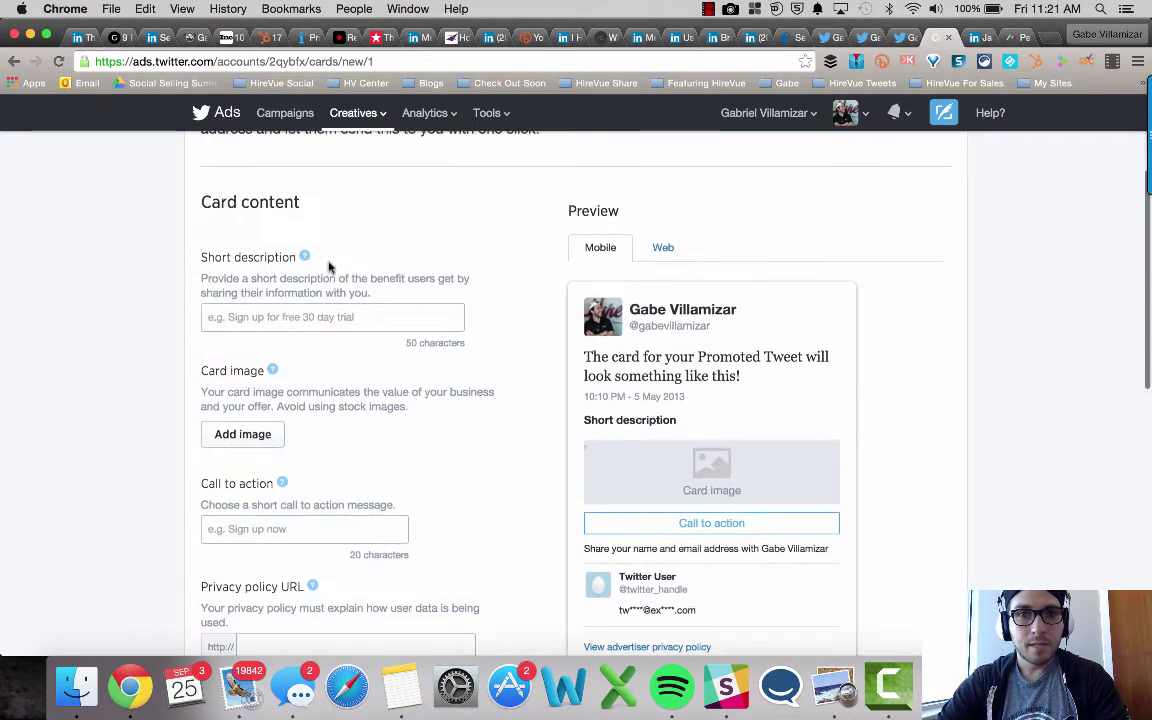
Enter the short description 'Check out my online social selling course toda' and compare web and mobile previews
{"action": "left_click", "coordinate": [303, 270]}
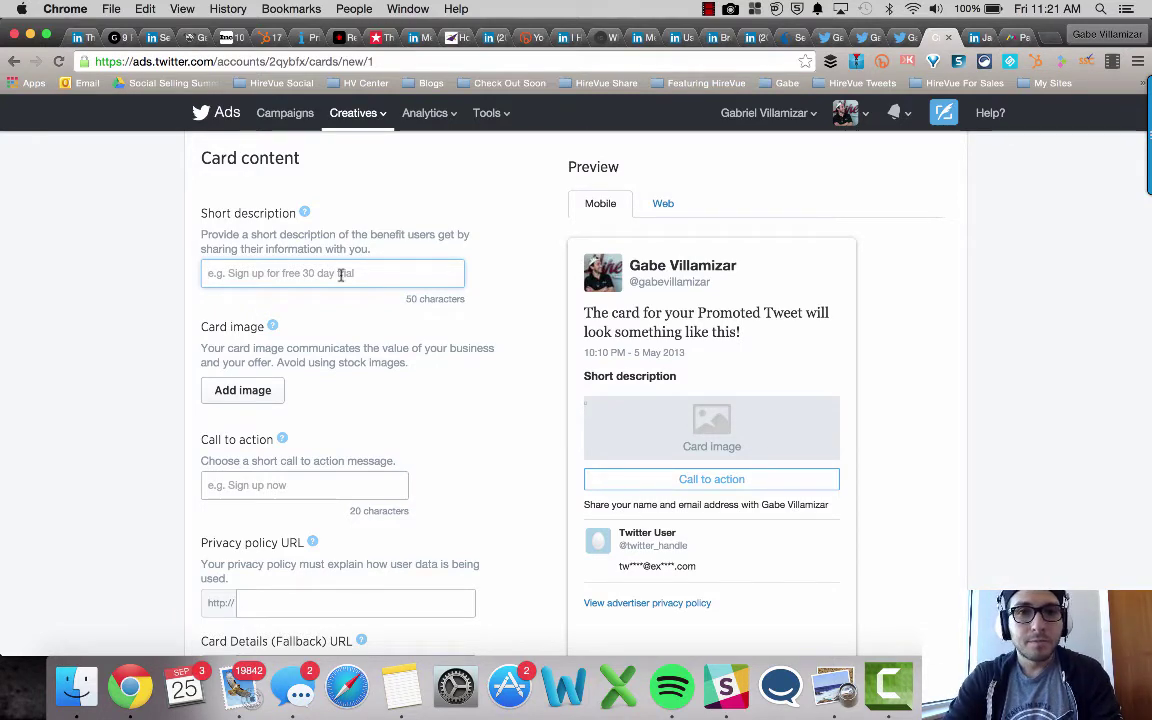
{"action": "type", "text": "Check out my"}
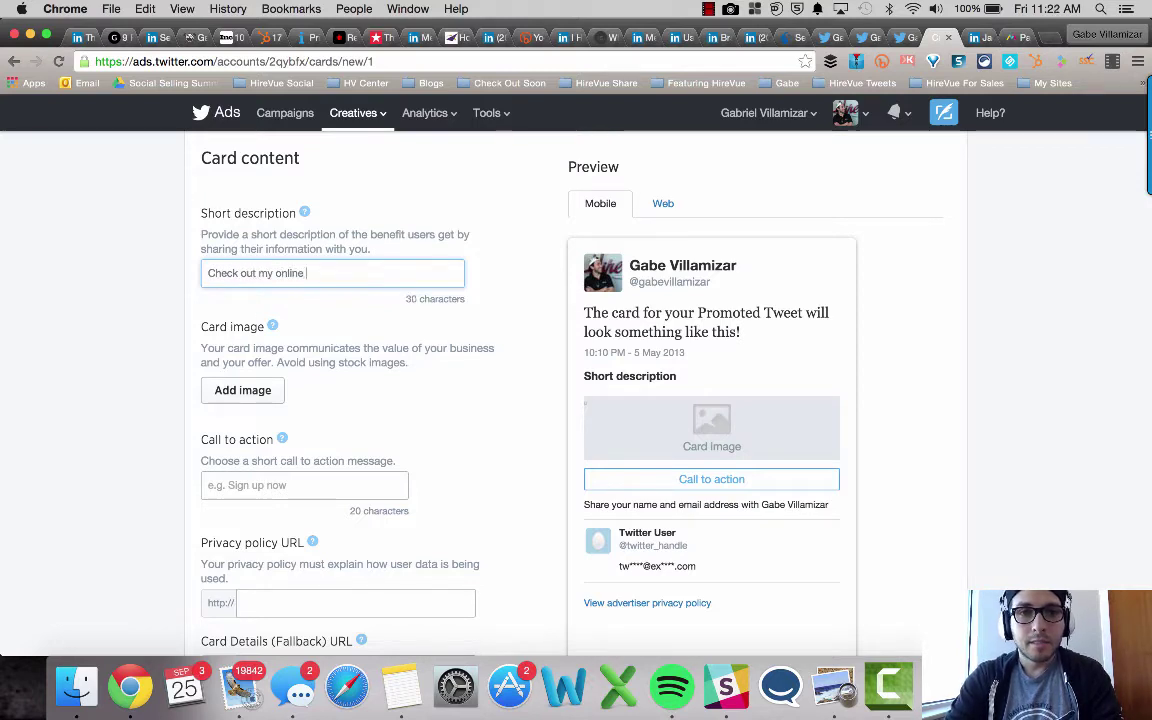
{"action": "type", "text": " online social selling cour"}
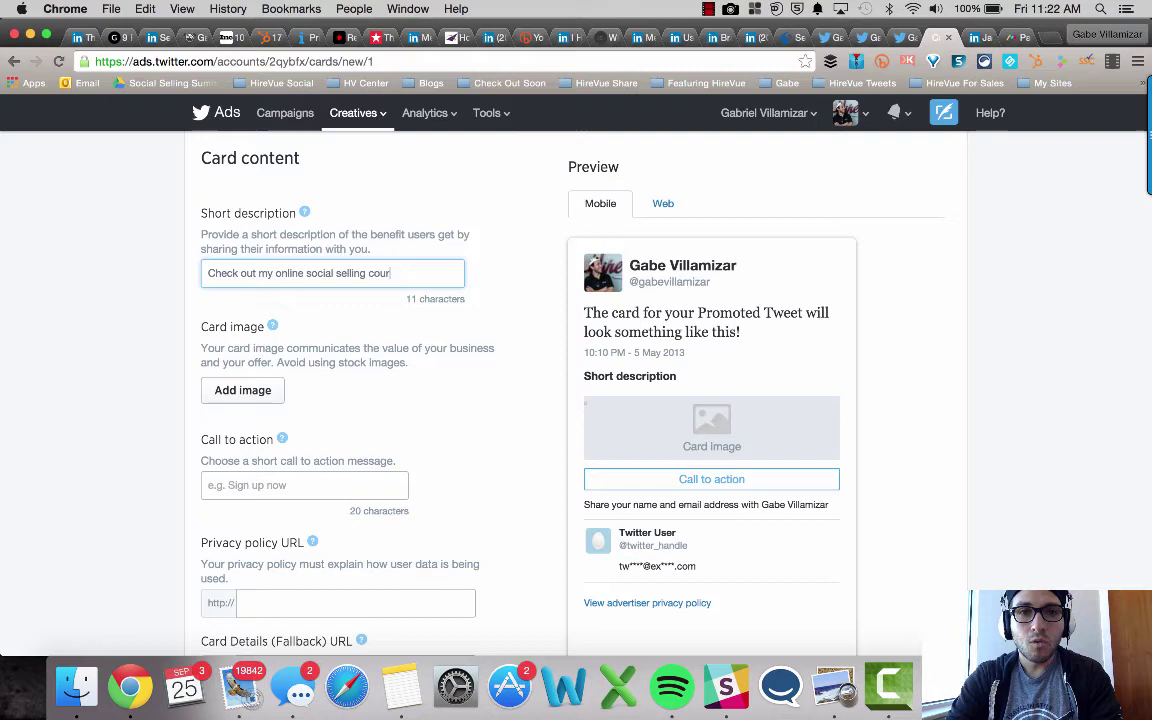
{"action": "type", "text": "se today!"}
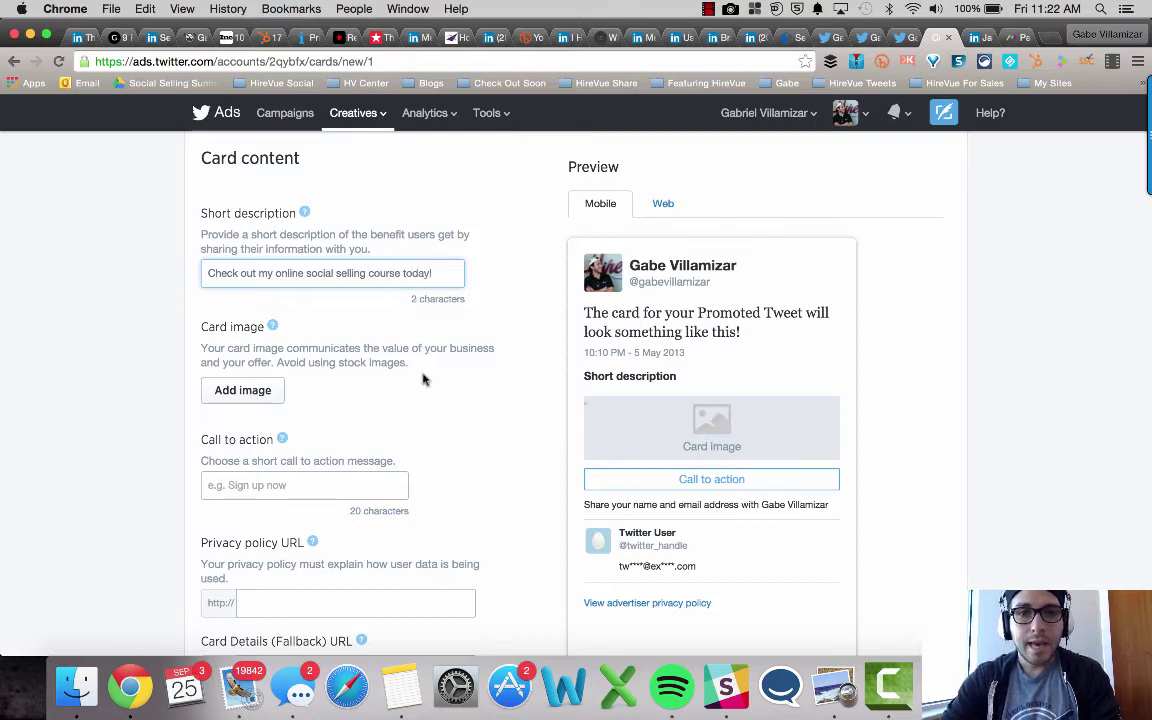
{"action": "left_click", "coordinate": [486, 417]}
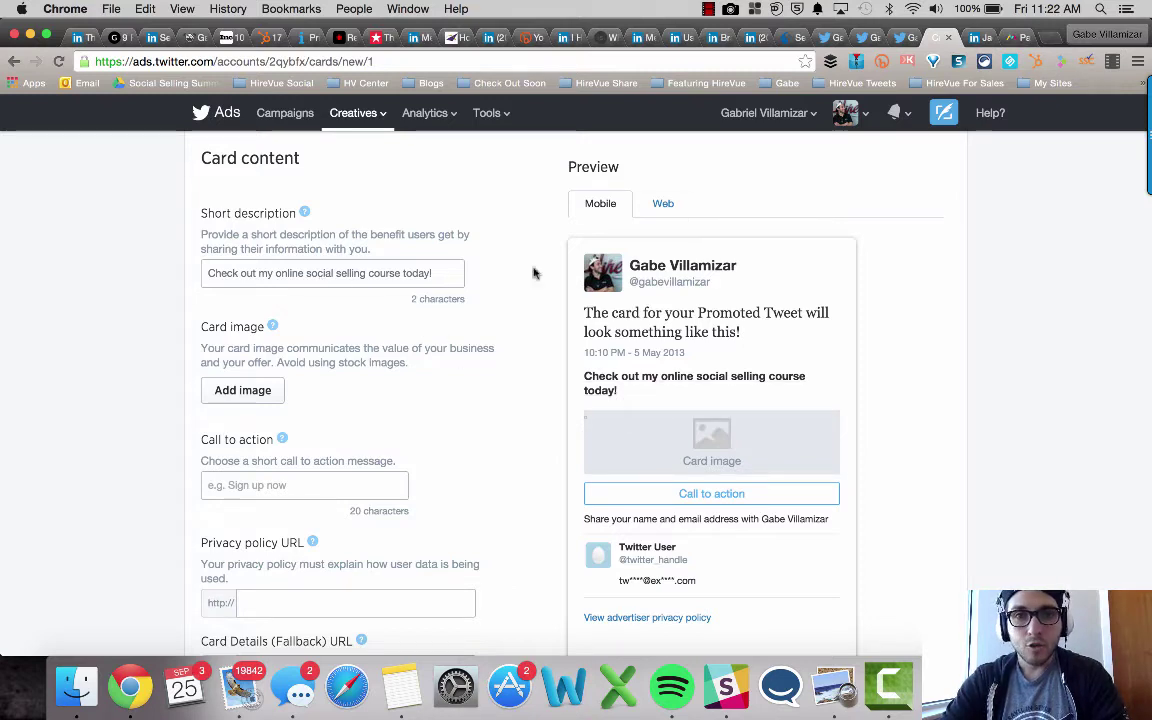
{"action": "left_click", "coordinate": [662, 212]}
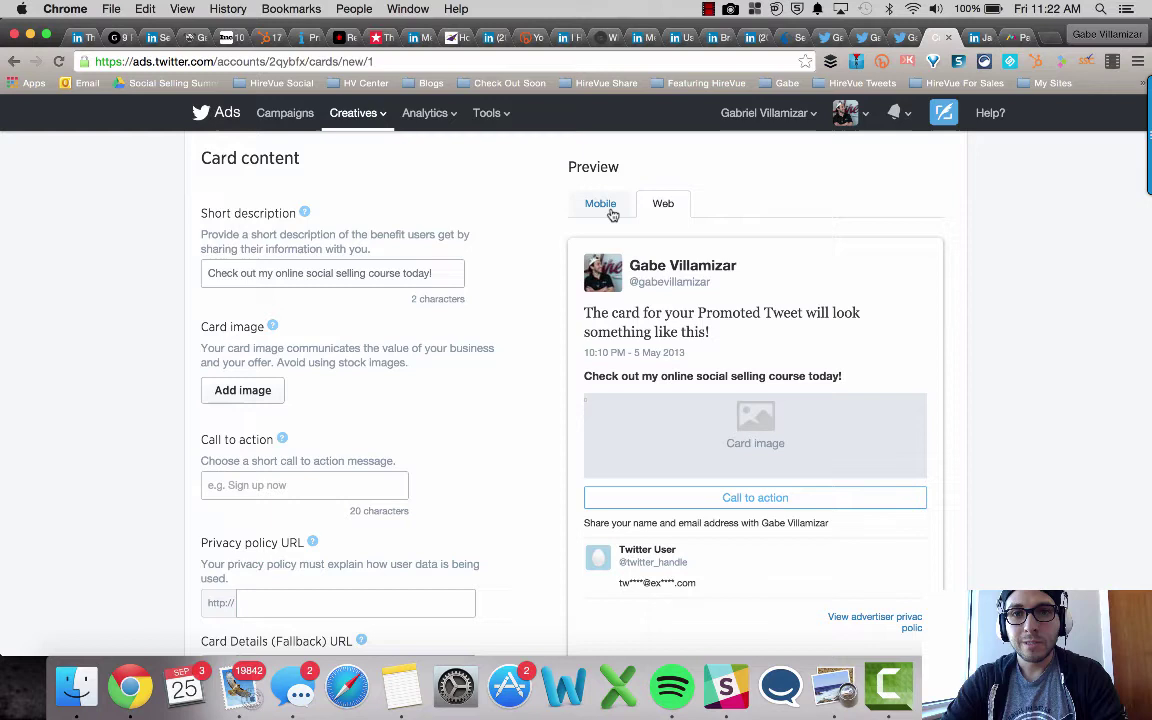
{"action": "left_click", "coordinate": [612, 212]}
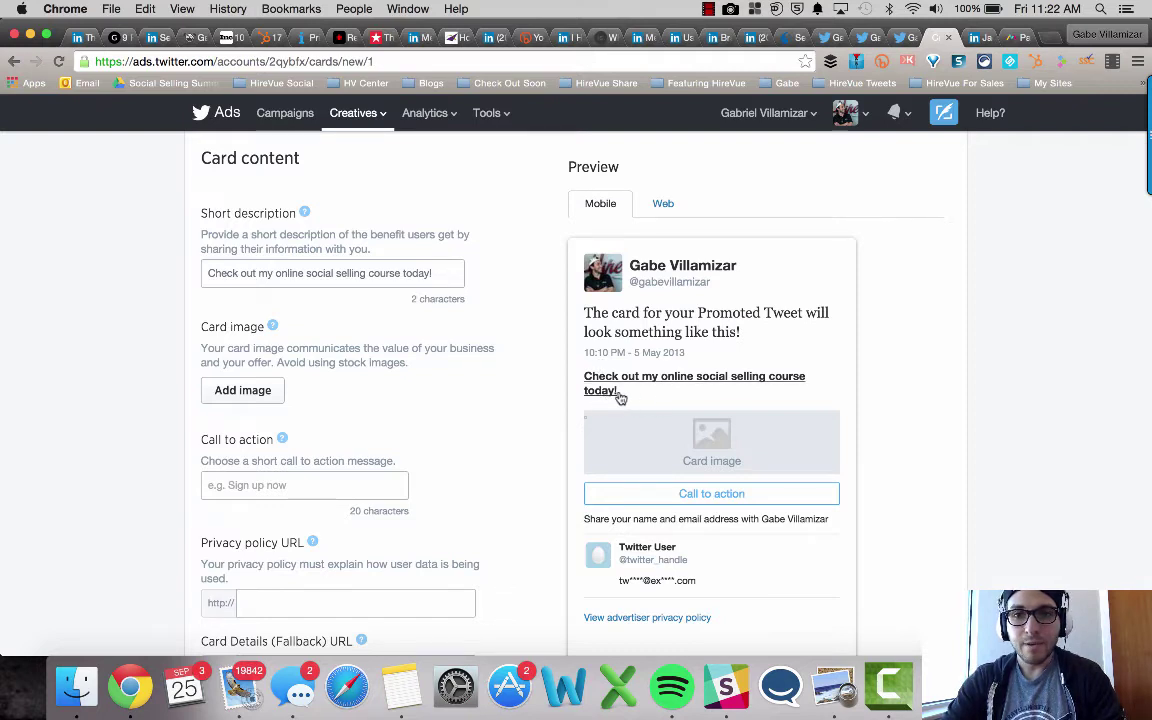
Change the description to end in 'course!' and recheck the web and mobile previews
{"action": "left_click", "coordinate": [432, 273]}
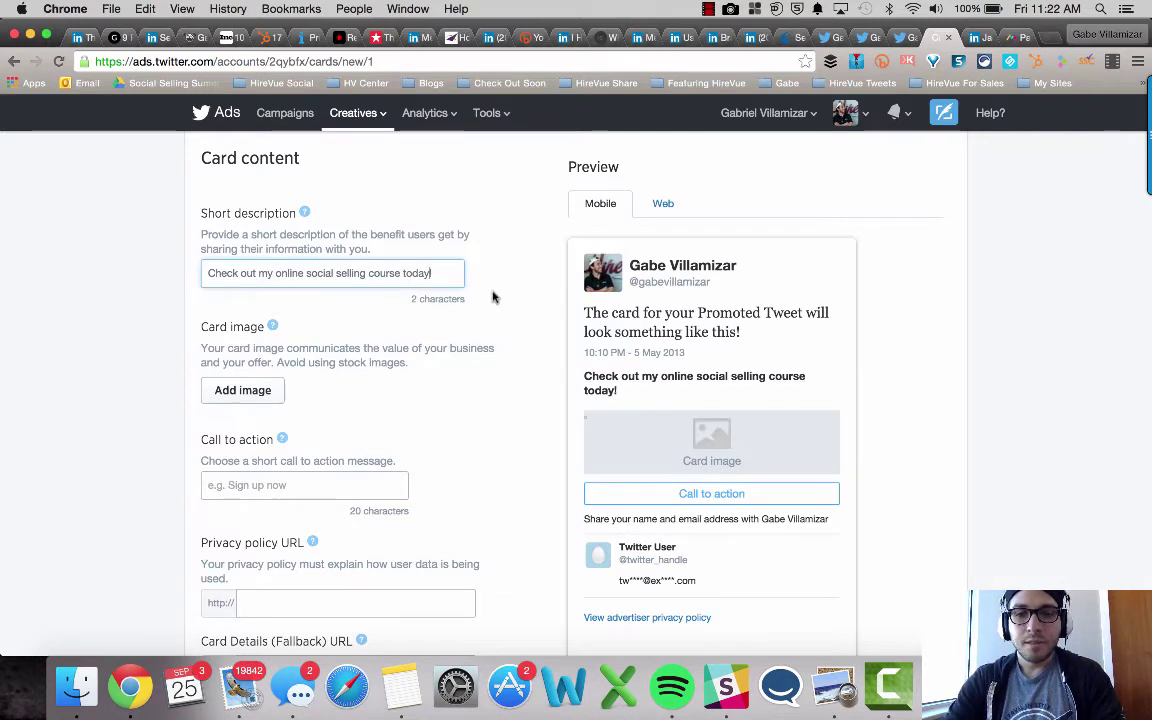
{"action": "key", "text": "BackSpace"}
{"action": "key", "text": "BackSpace"}
{"action": "key", "text": "BackSpace"}
{"action": "key", "text": "BackSpace"}
{"action": "key", "text": "BackSpace"}
{"action": "type", "text": "!"}
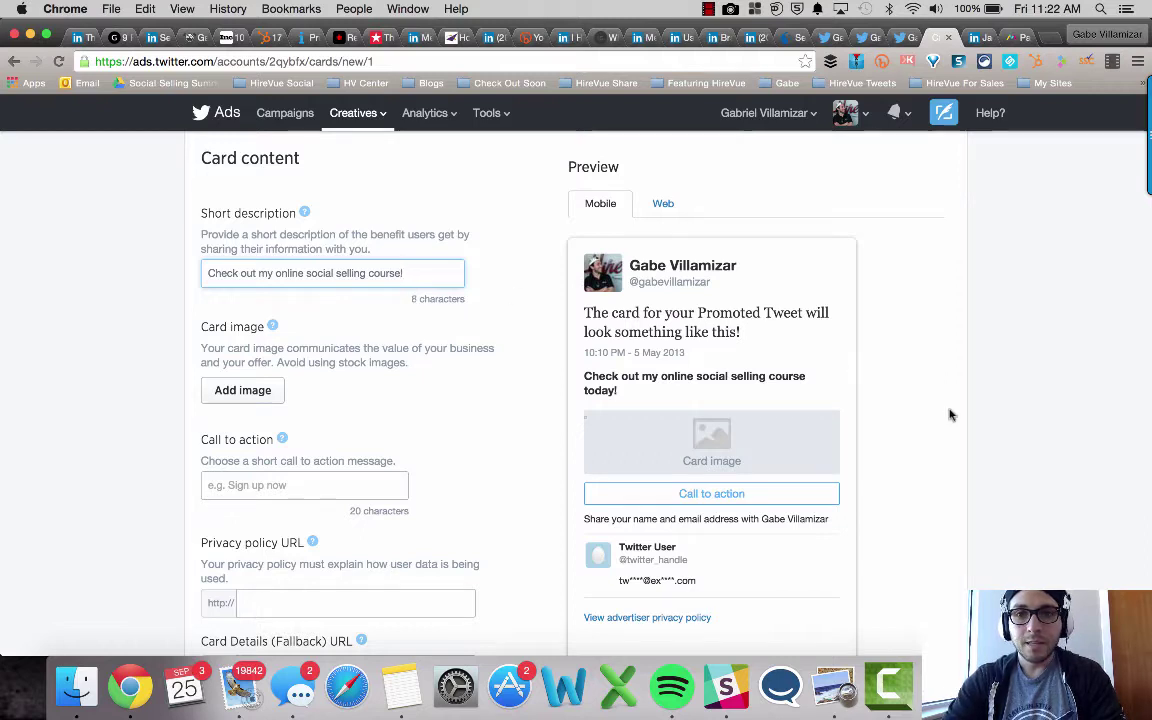
{"action": "left_click", "coordinate": [951, 411]}
{"action": "left_click", "coordinate": [663, 207]}
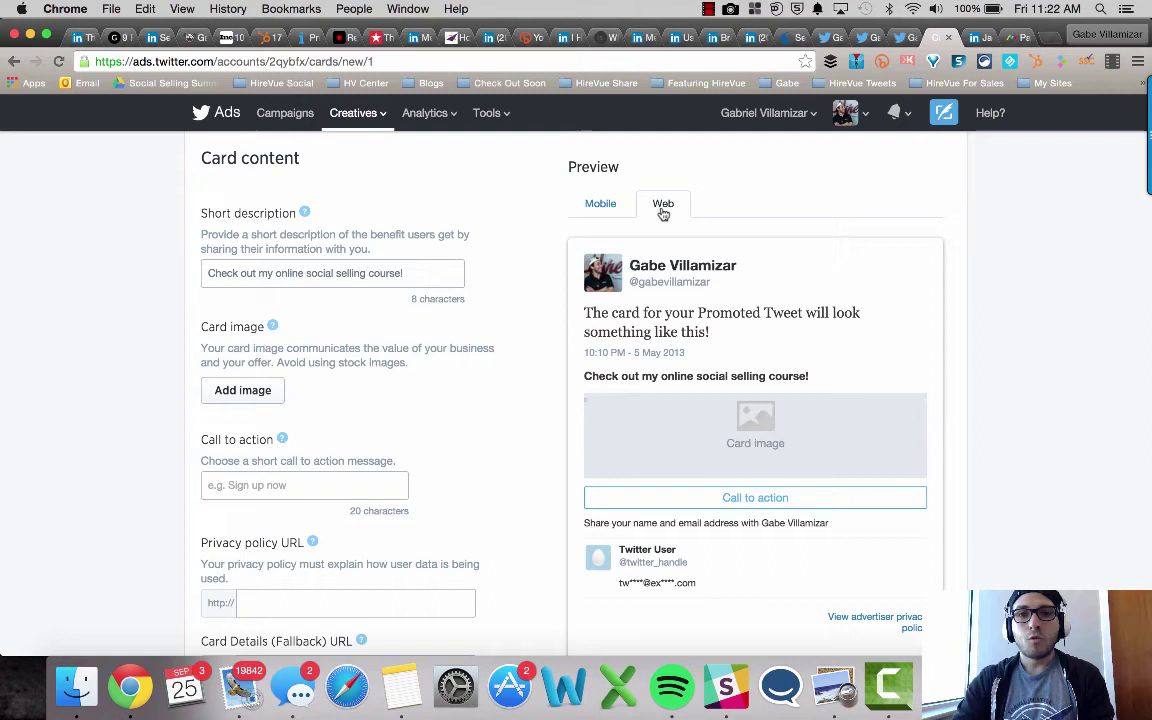
{"action": "left_click", "coordinate": [606, 207]}
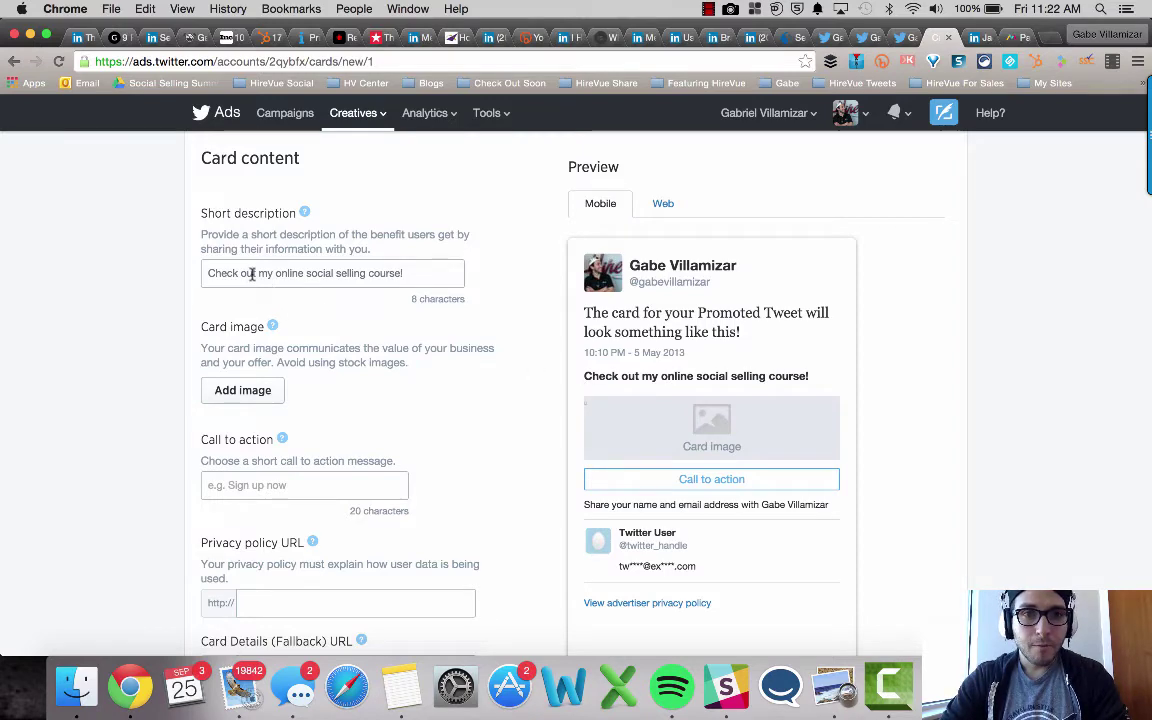
Upload the Embed Social Selling Training image file from Finder as the card image
{"action": "scroll", "coordinate": [147, 355], "scroll_direction": "down", "scroll_amount": 2}
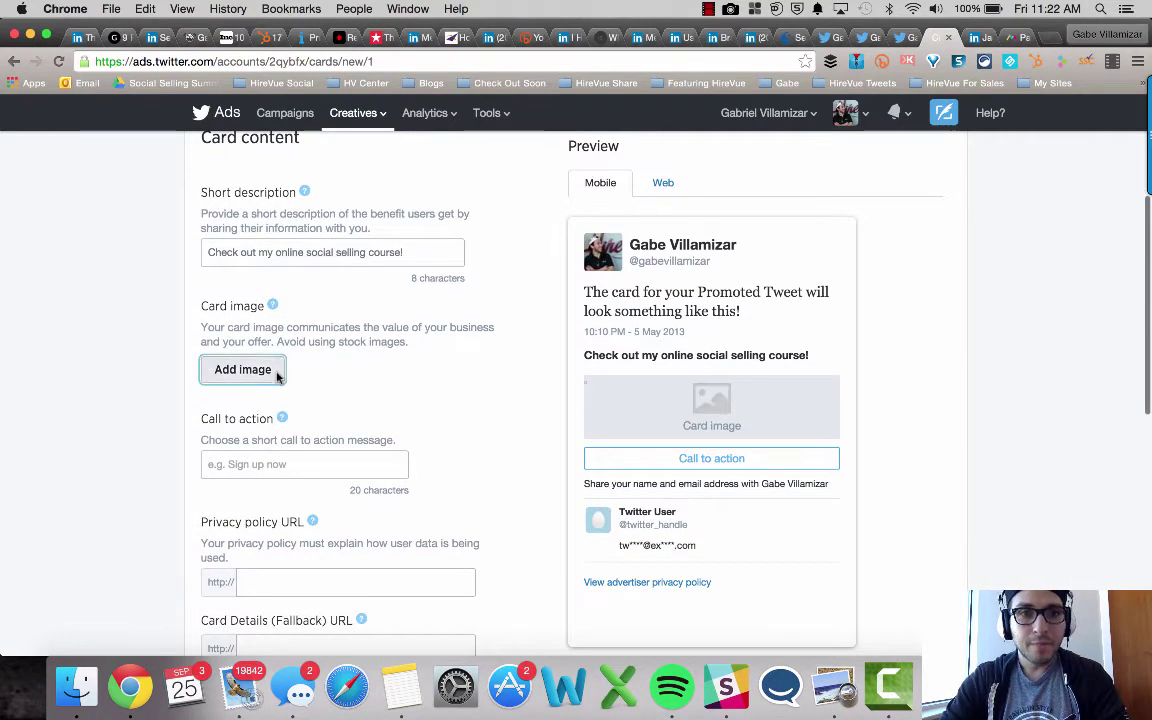
{"action": "left_click", "coordinate": [272, 373]}
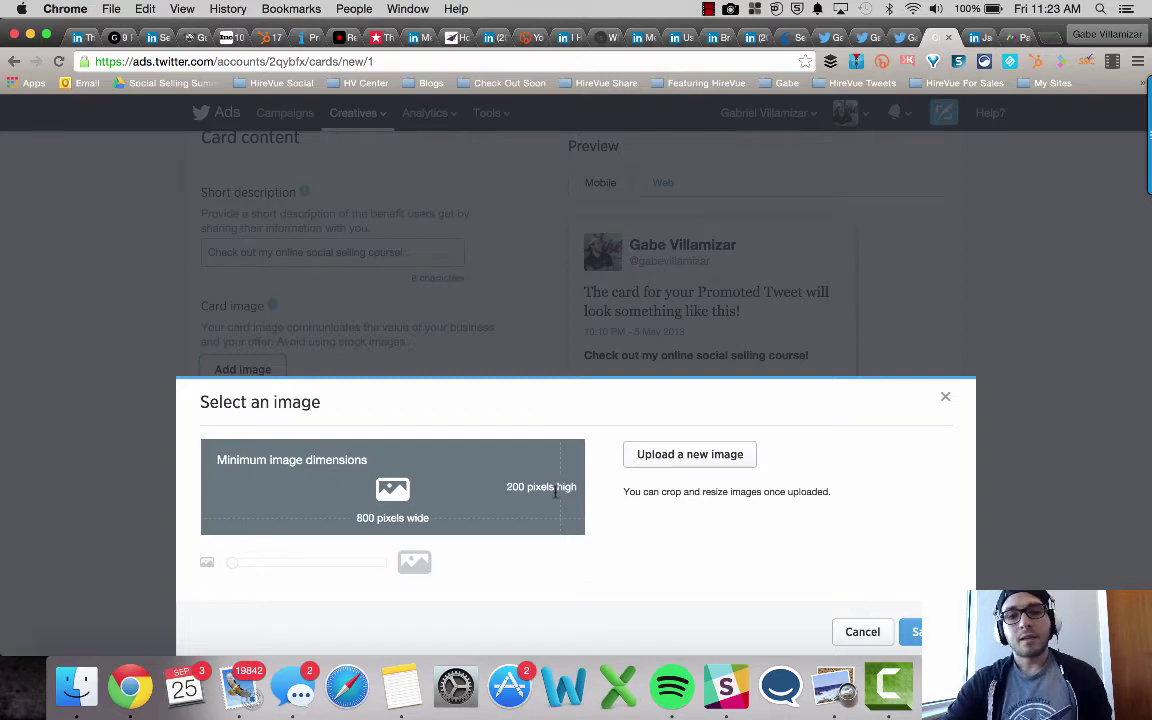
{"action": "left_click", "coordinate": [705, 456]}
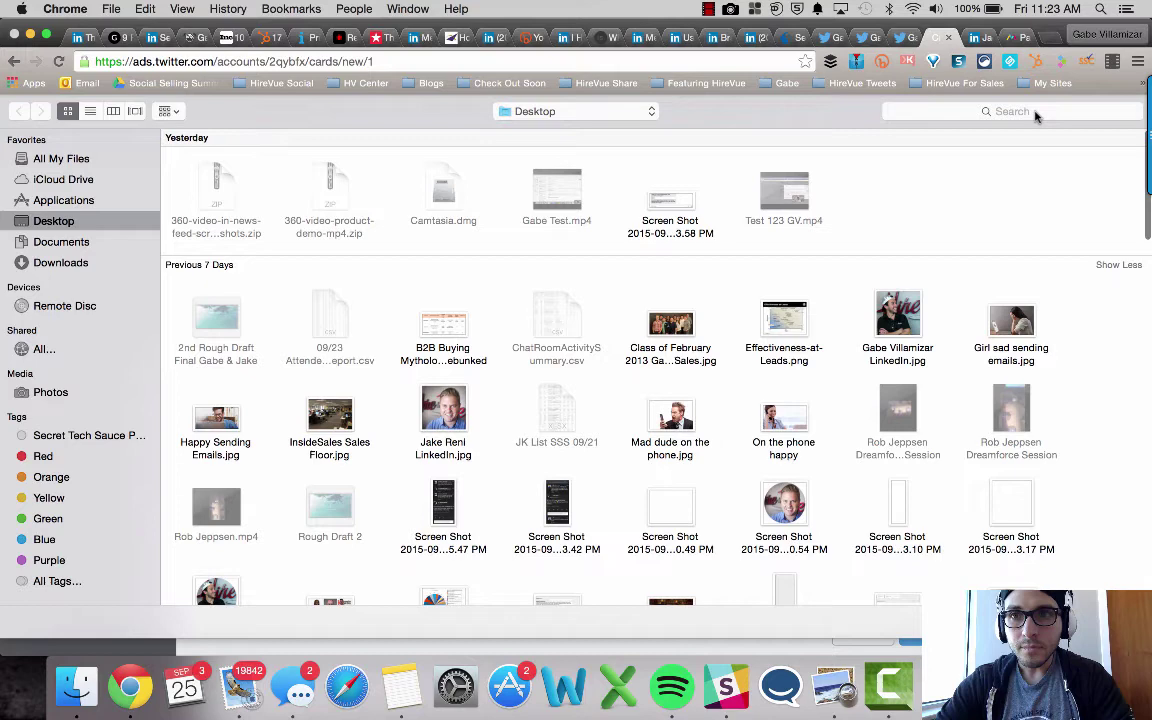
{"action": "left_click", "coordinate": [1036, 112]}
{"action": "type", "text": "embe"}
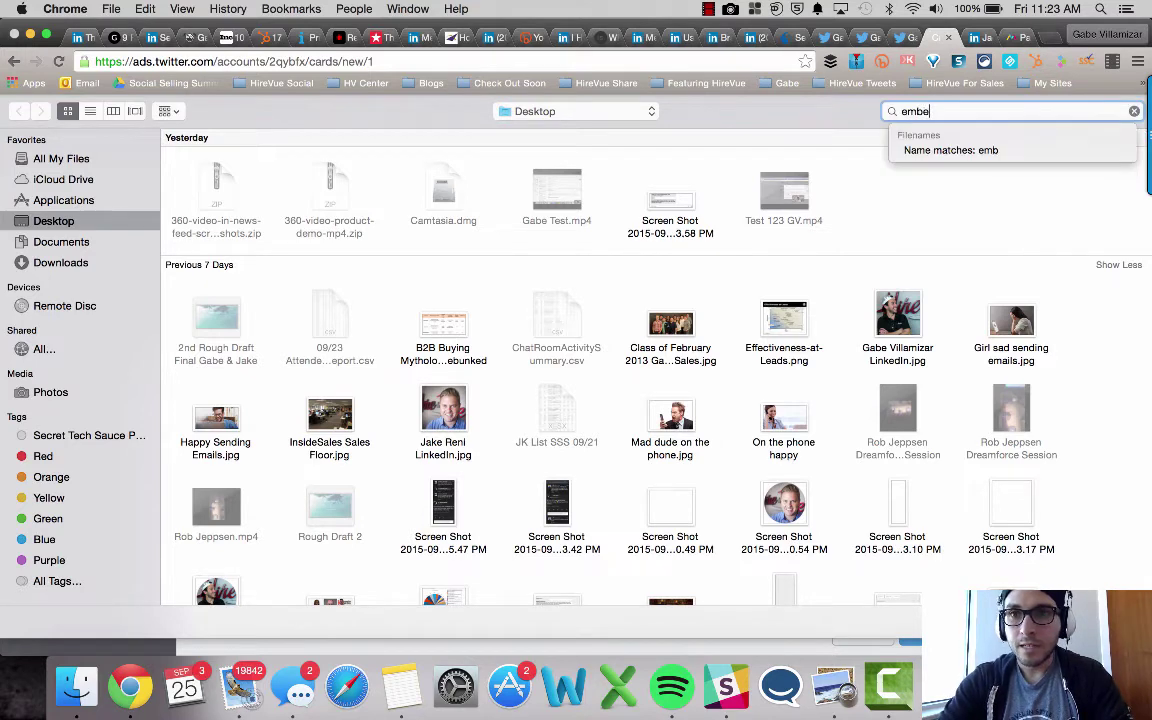
{"action": "type", "text": "d social"}
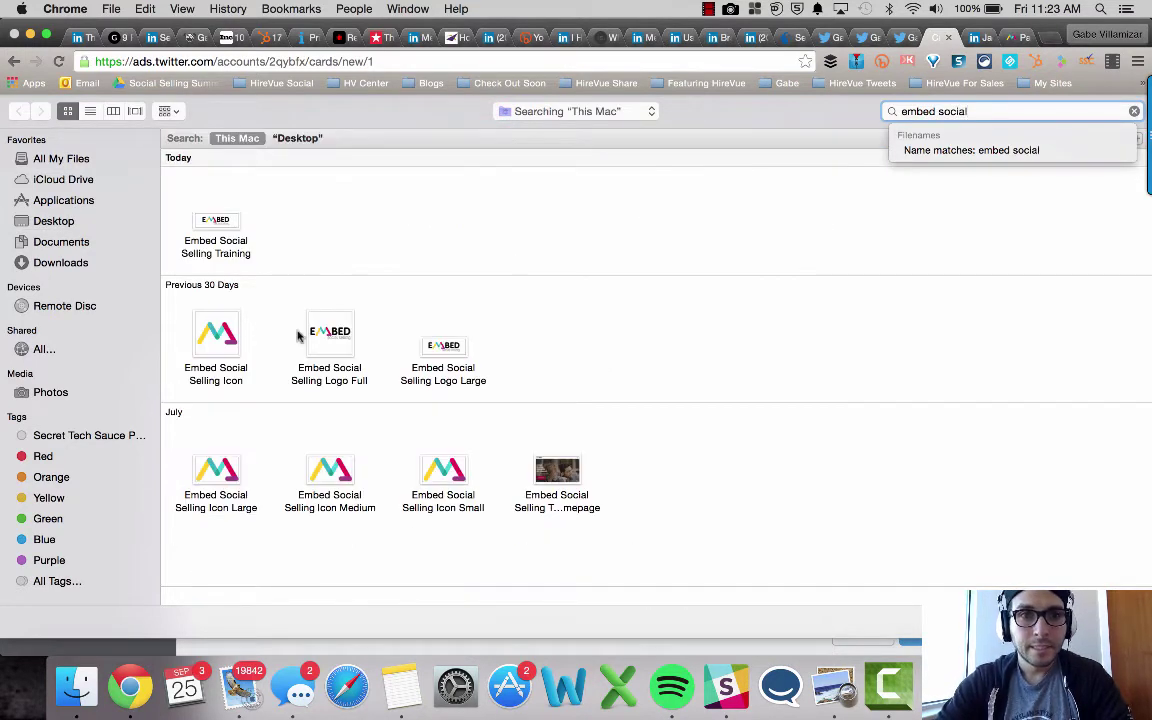
{"action": "double_click", "coordinate": [214, 222]}
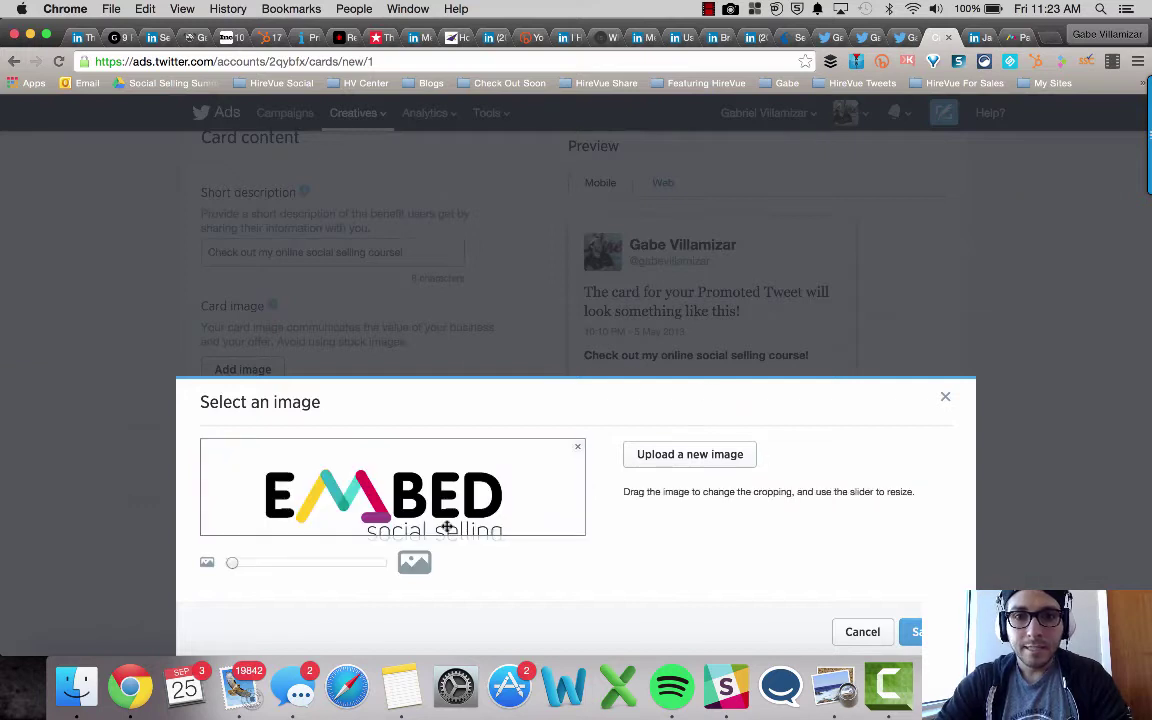
Adjust the crop so the full 'social selling' wording shows, and save the image
{"action": "mouse_move", "coordinate": [465, 502]}
{"action": "left_mouse_down"}
{"action": "mouse_move", "coordinate": [465, 479]}
{"action": "mouse_move", "coordinate": [465, 490]}
{"action": "left_mouse_up"}
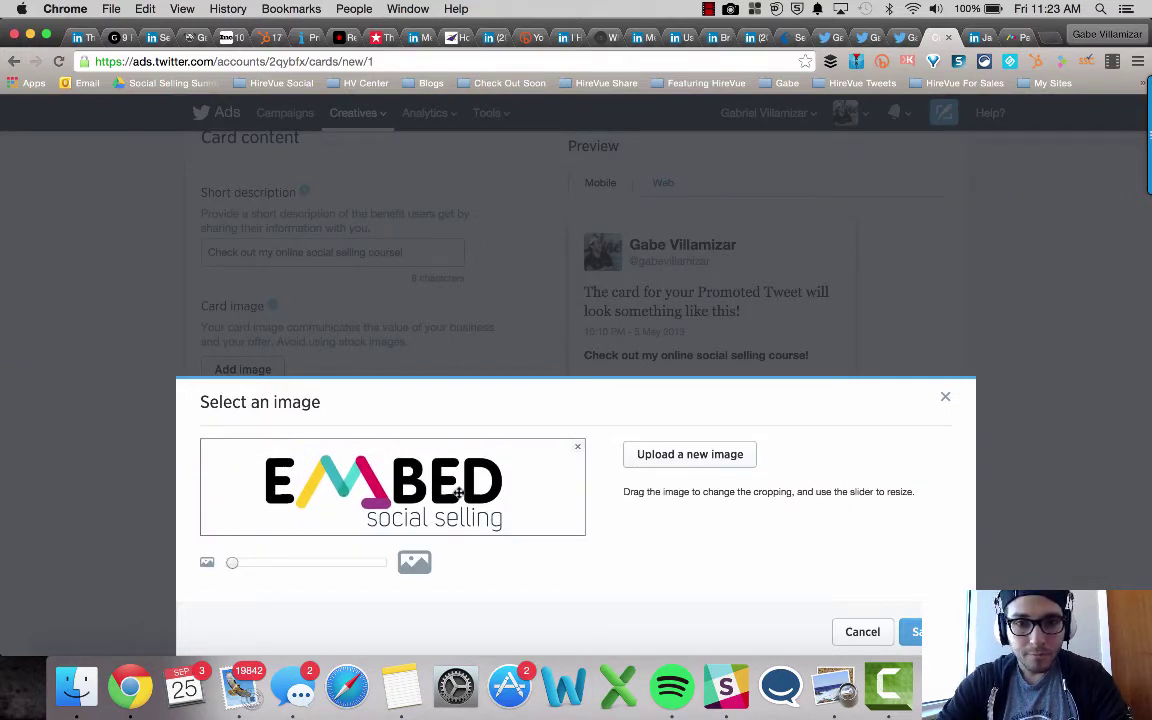
{"action": "mouse_move", "coordinate": [233, 566]}
{"action": "left_mouse_down"}
{"action": "mouse_move", "coordinate": [386, 563]}
{"action": "mouse_move", "coordinate": [219, 573]}
{"action": "left_mouse_up"}
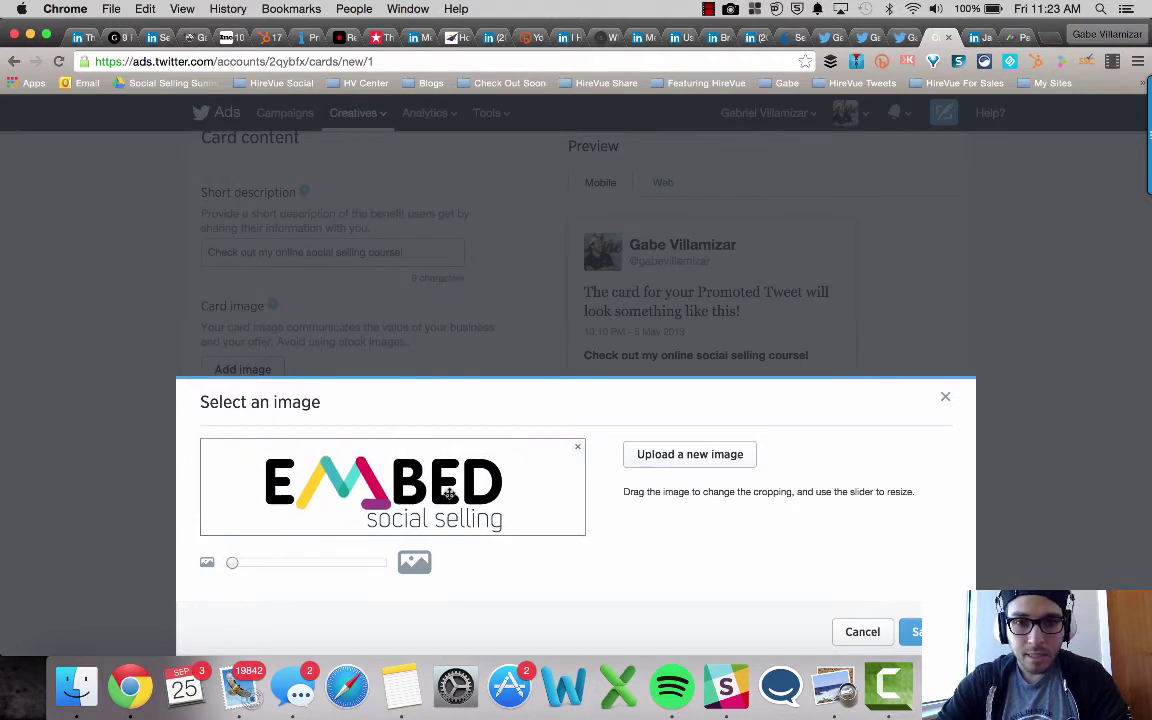
{"action": "mouse_move", "coordinate": [440, 494]}
{"action": "left_mouse_down"}
{"action": "mouse_move", "coordinate": [451, 487]}
{"action": "mouse_move", "coordinate": [439, 497]}
{"action": "left_mouse_up"}
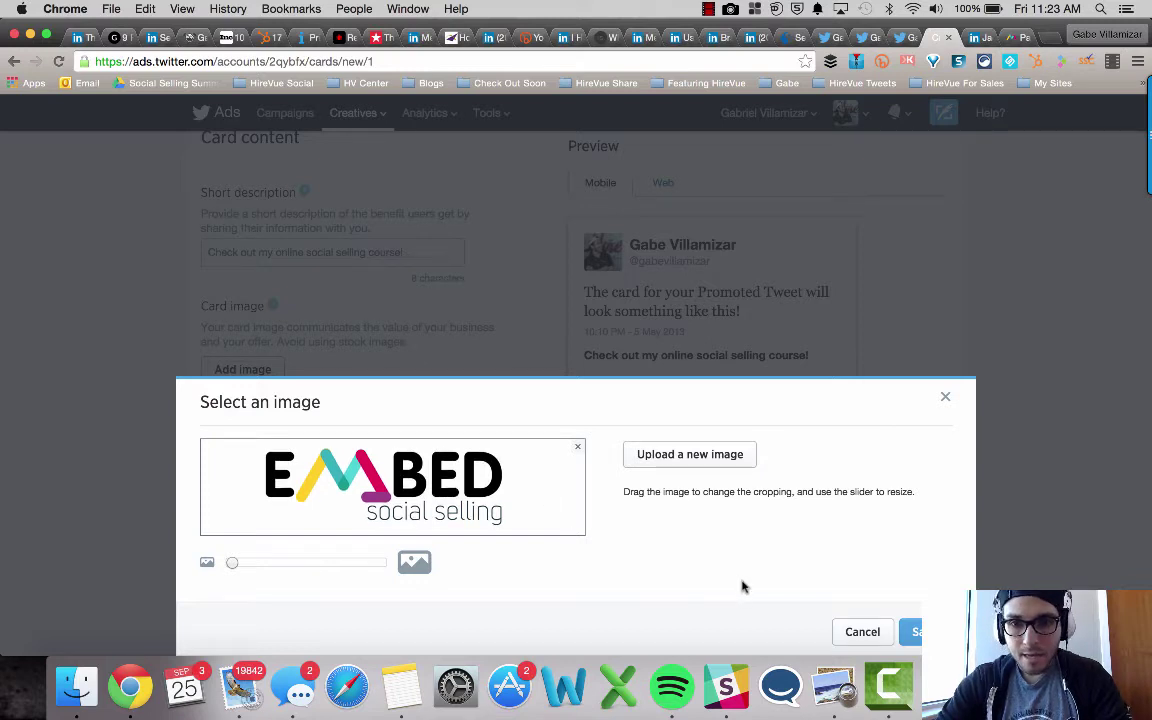
{"action": "left_click", "coordinate": [905, 628]}
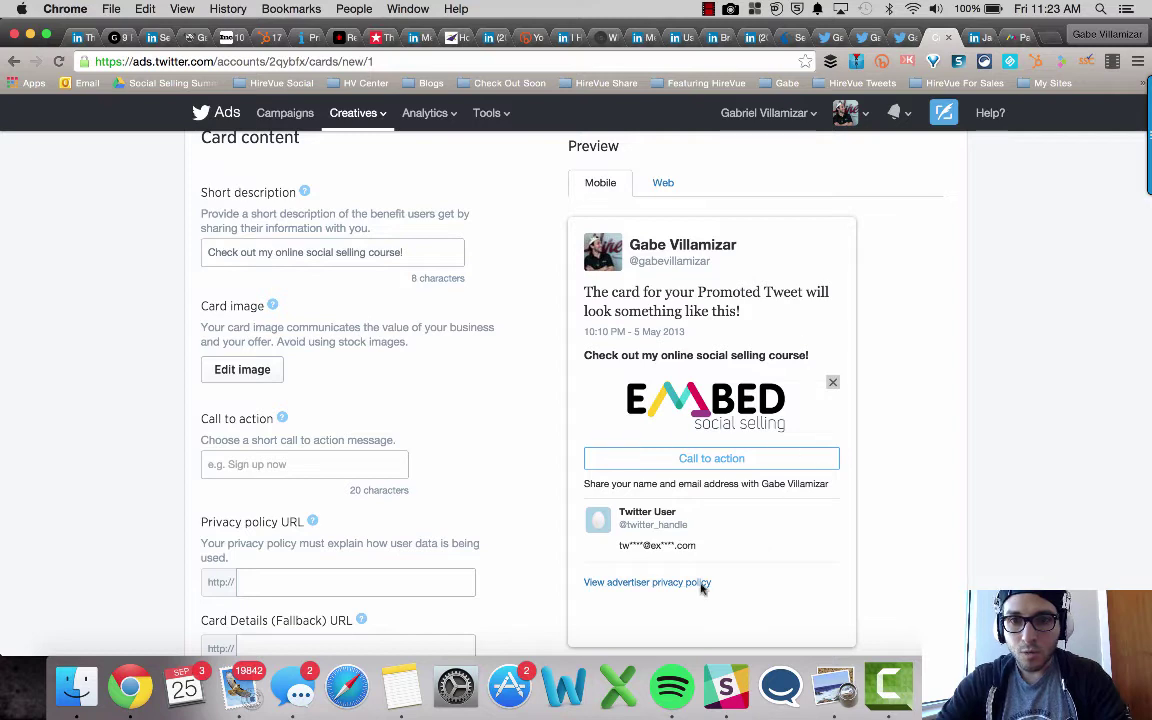
Enter 'Sign Up Today!' as the card's call to action so the preview button shows it
{"action": "scroll", "coordinate": [432, 392], "scroll_direction": "down", "scroll_amount": 3}
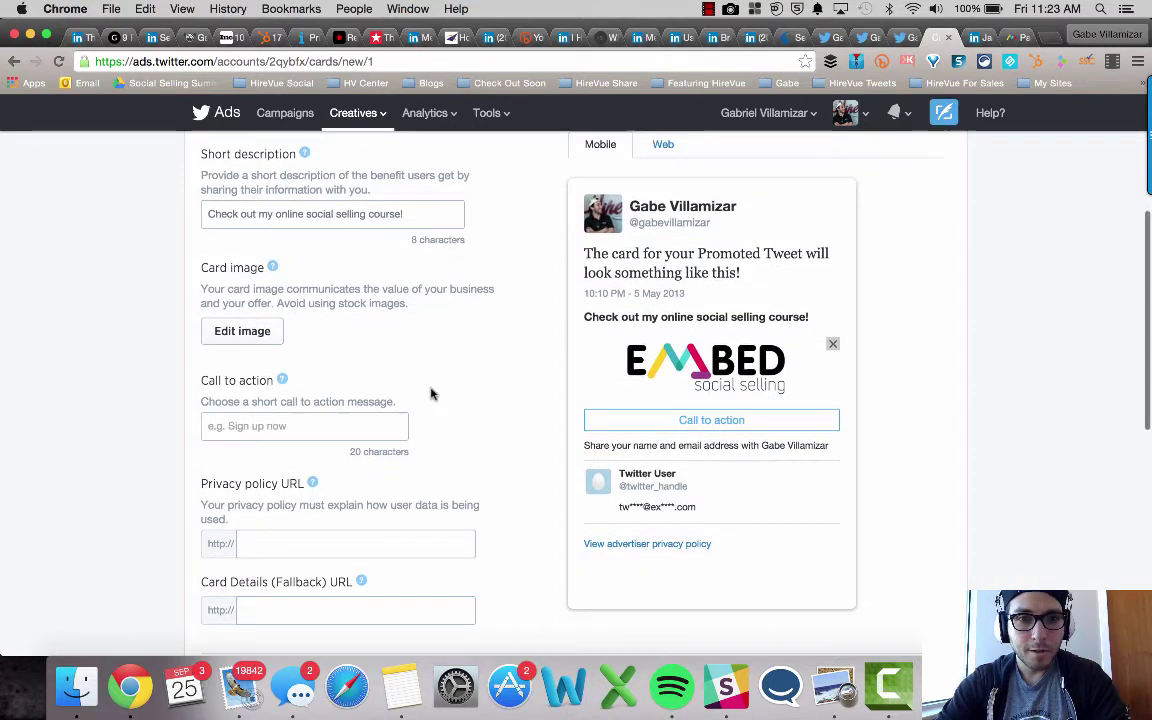
{"action": "left_click", "coordinate": [313, 370]}
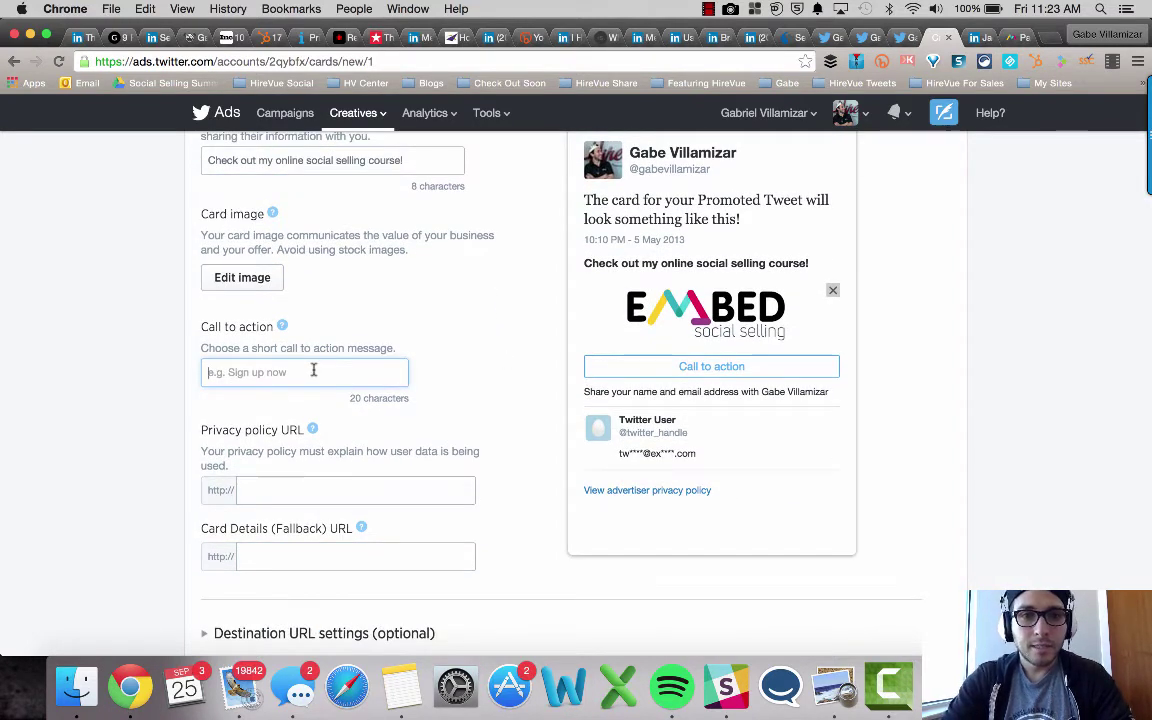
{"action": "type", "text": "Sign Up n"}
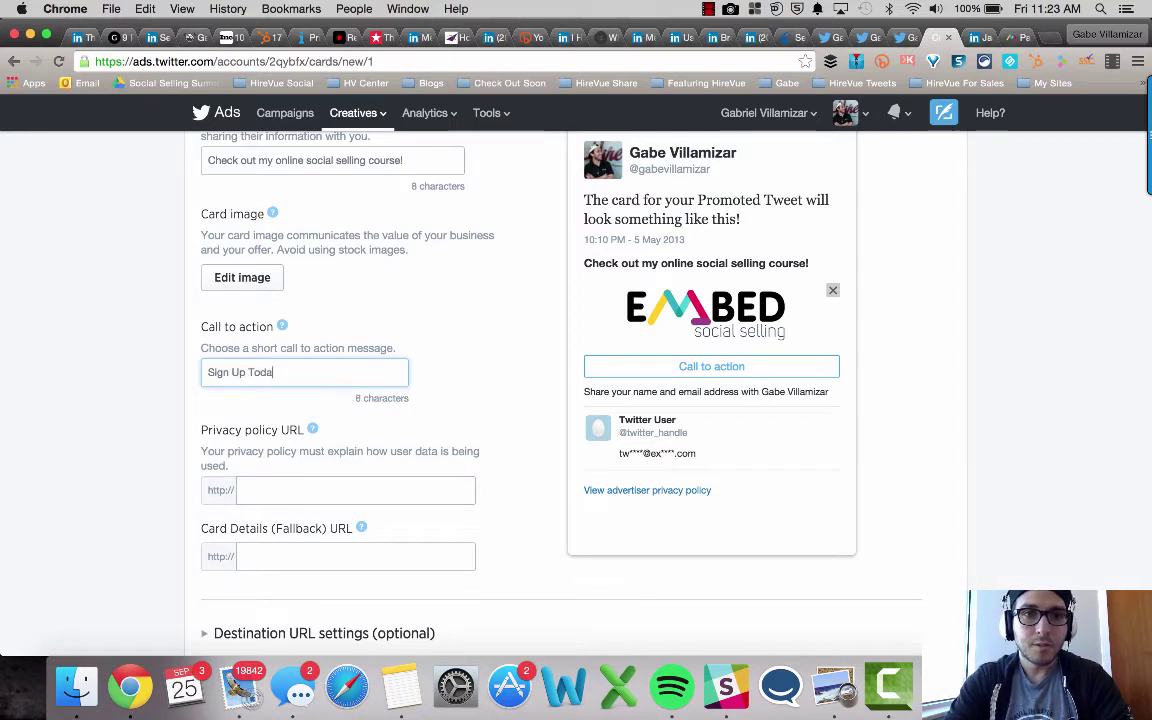
{"action": "left_click", "coordinate": [160, 372]}
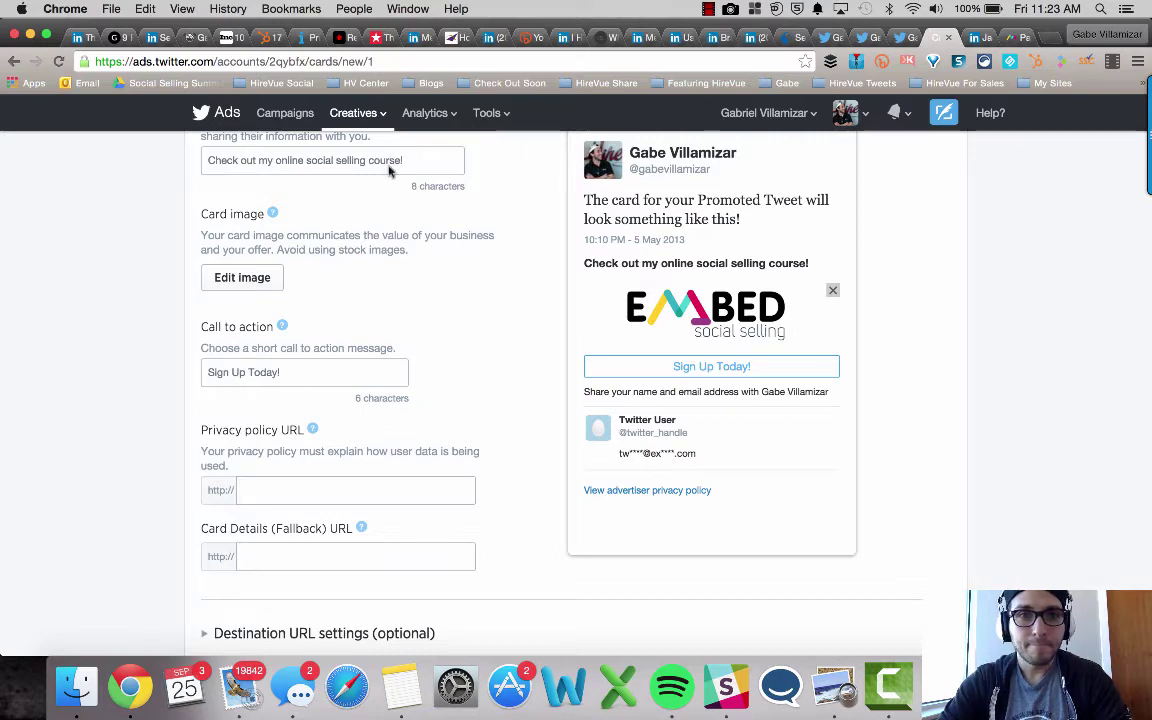
{"action": "scroll", "coordinate": [279, 447], "scroll_direction": "down", "scroll_amount": 2}
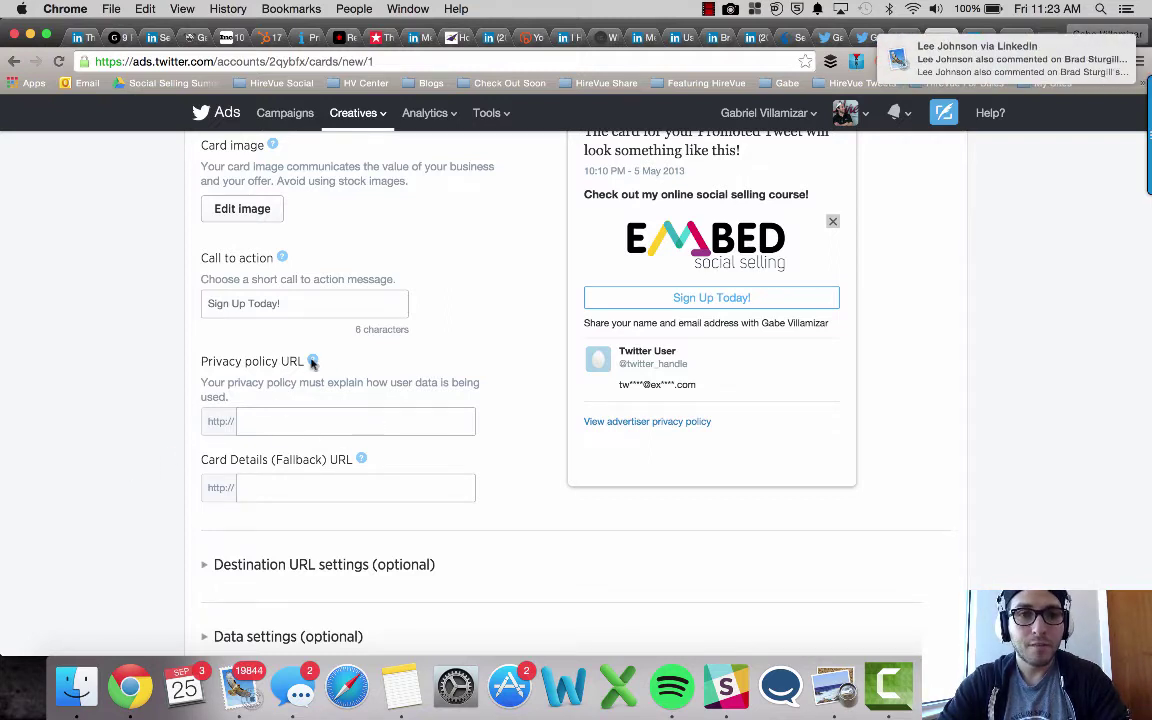
Paste embedsocialselling.com/legal from Notes into the Privacy policy URL field
{"action": "left_click", "coordinate": [401, 686]}
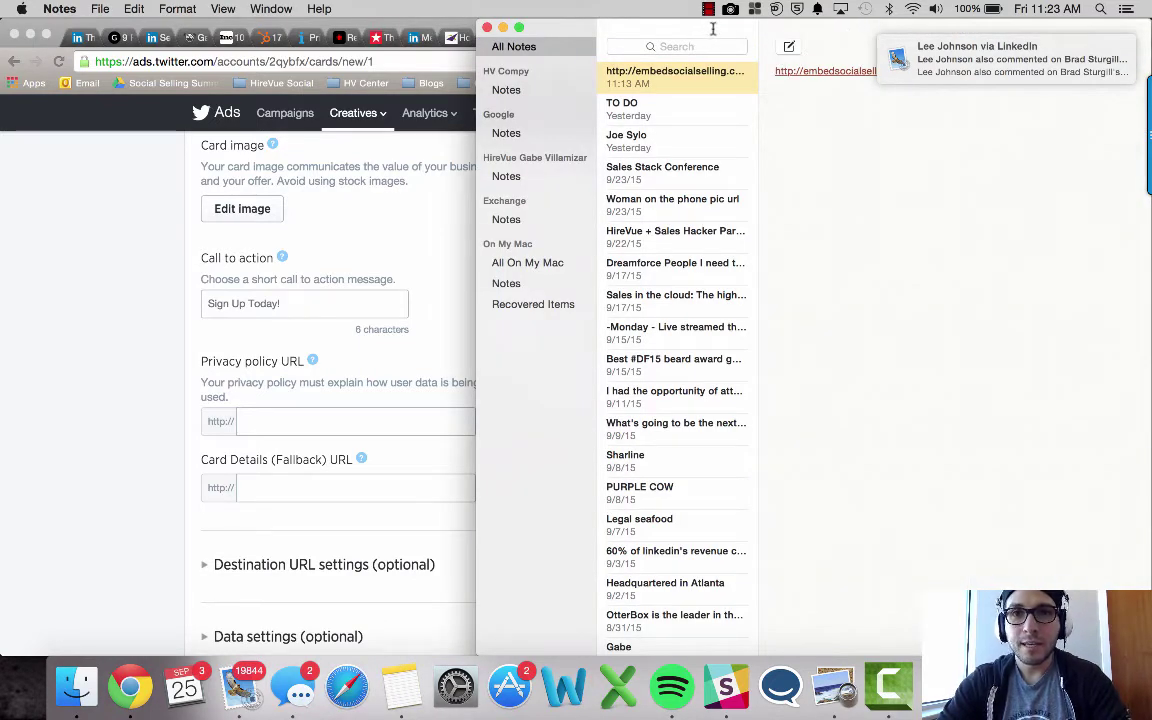
{"action": "left_click_drag", "start_coordinate": [713, 28], "coordinate": [304, 28]}
{"action": "left_click_drag", "start_coordinate": [508, 71], "coordinate": [548, 79]}
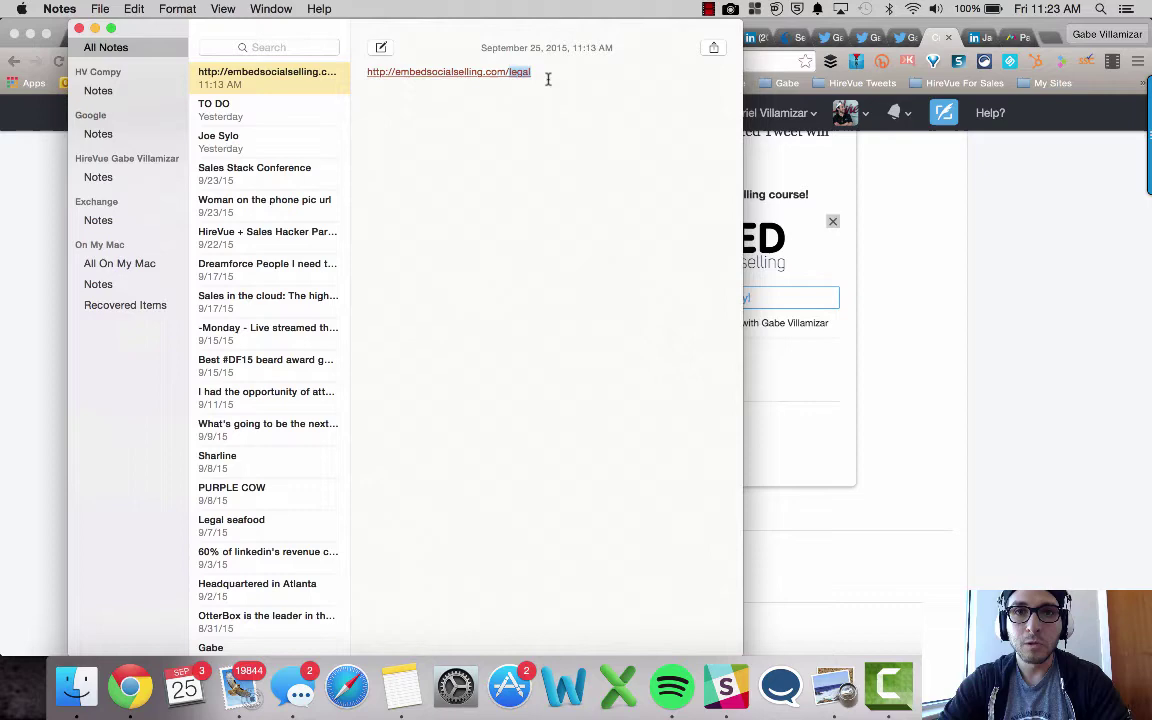
{"action": "triple_click", "coordinate": [548, 79]}
{"action": "key", "text": "super+c"}
{"action": "left_click", "coordinate": [928, 419]}
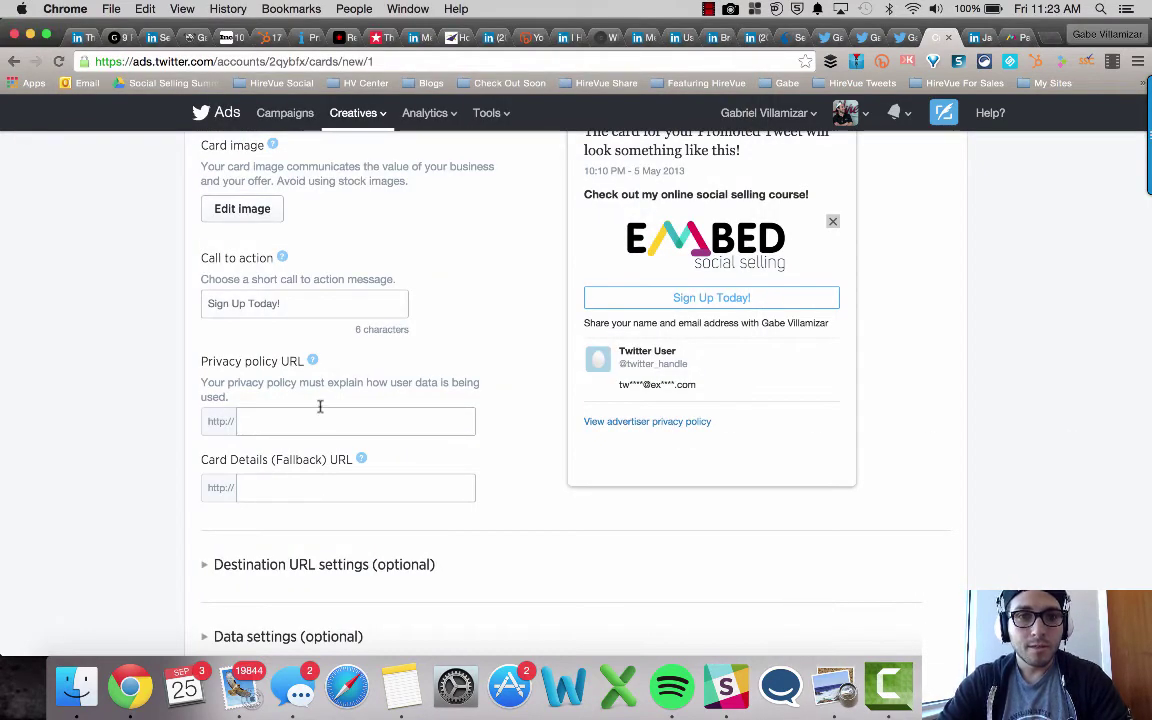
{"action": "key", "text": "super+v"}
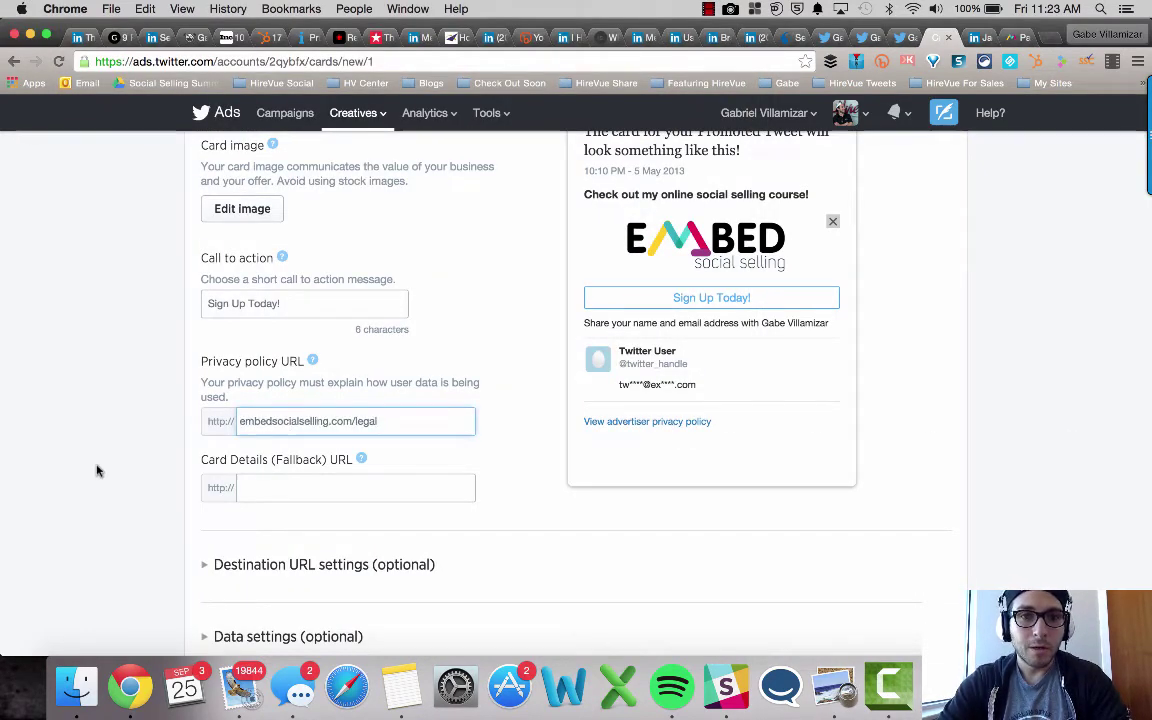
{"action": "scroll", "coordinate": [330, 541], "scroll_direction": "down", "scroll_amount": 3}
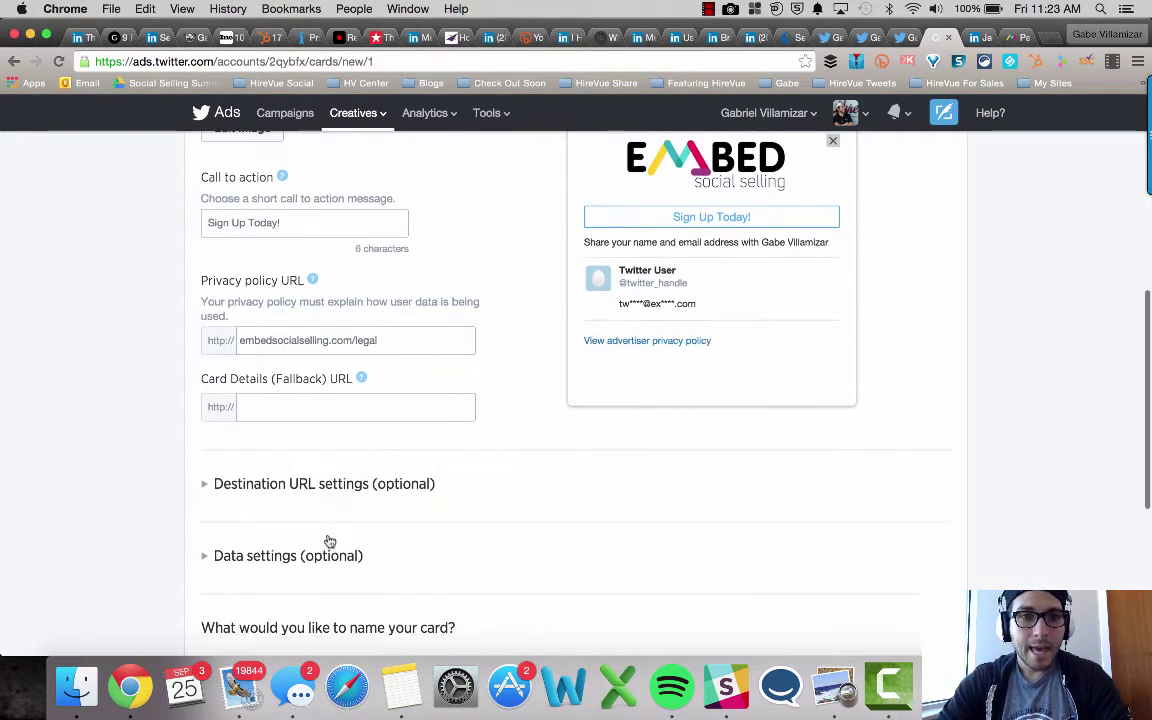
{"action": "left_click", "coordinate": [311, 406]}
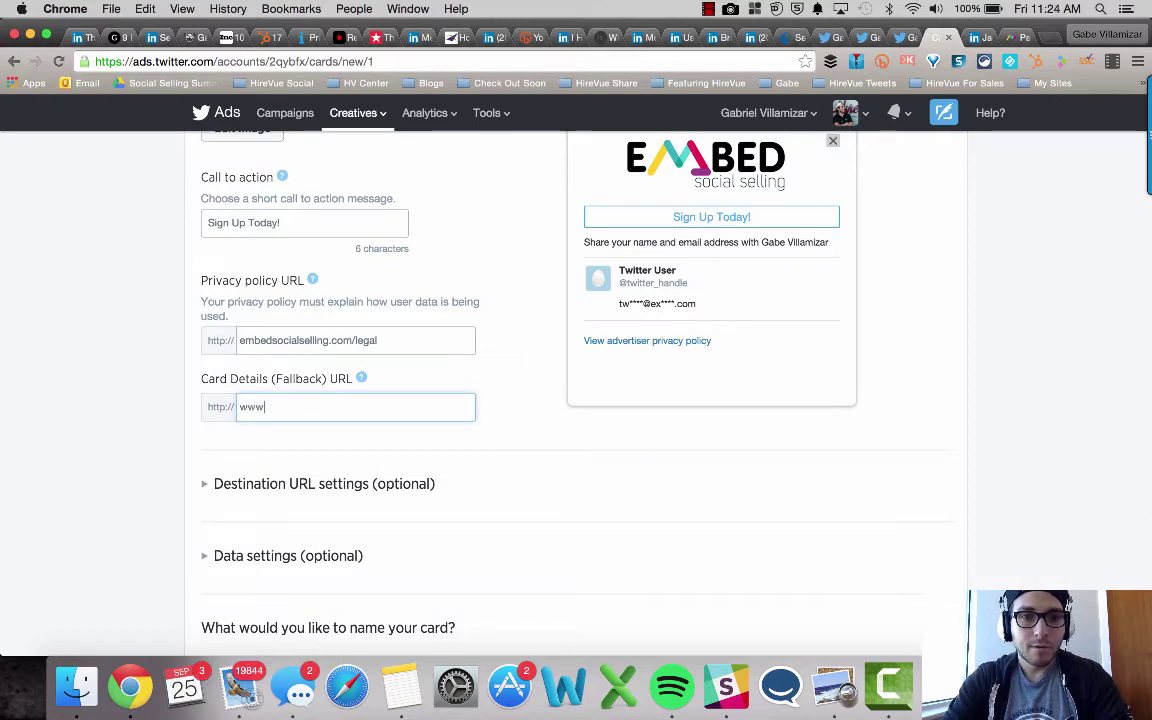
{"action": "type", "text": "www.embedsocialse"}
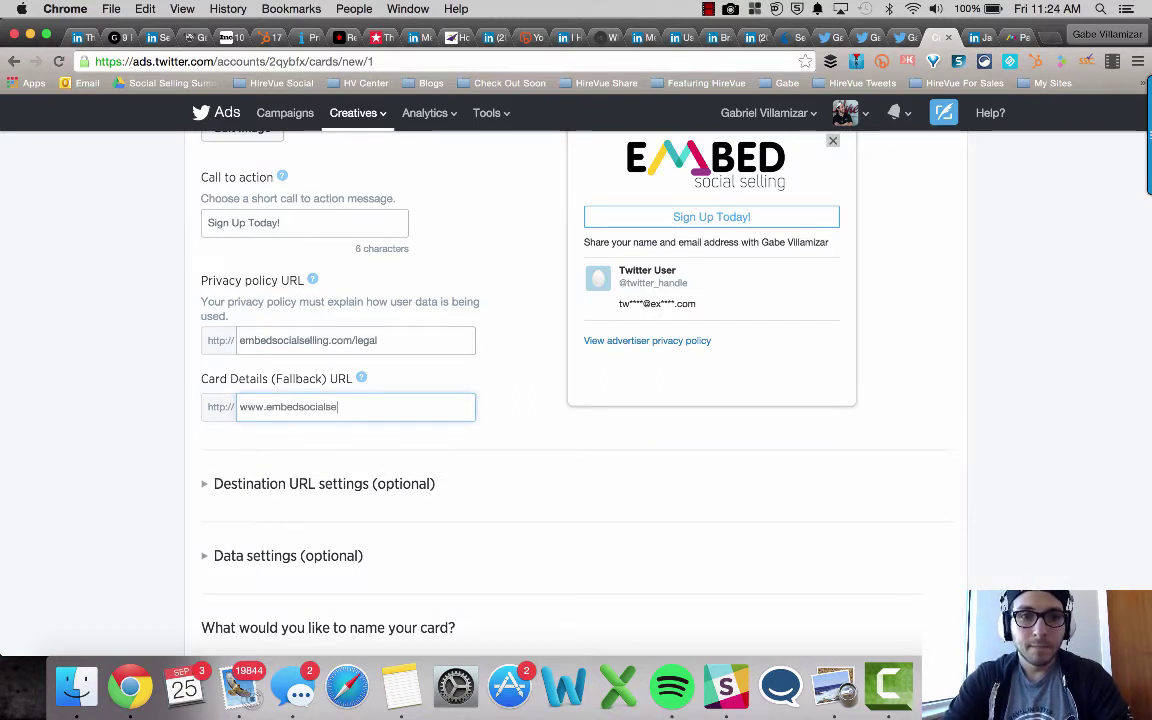
{"action": "type", "text": "lling.com"}
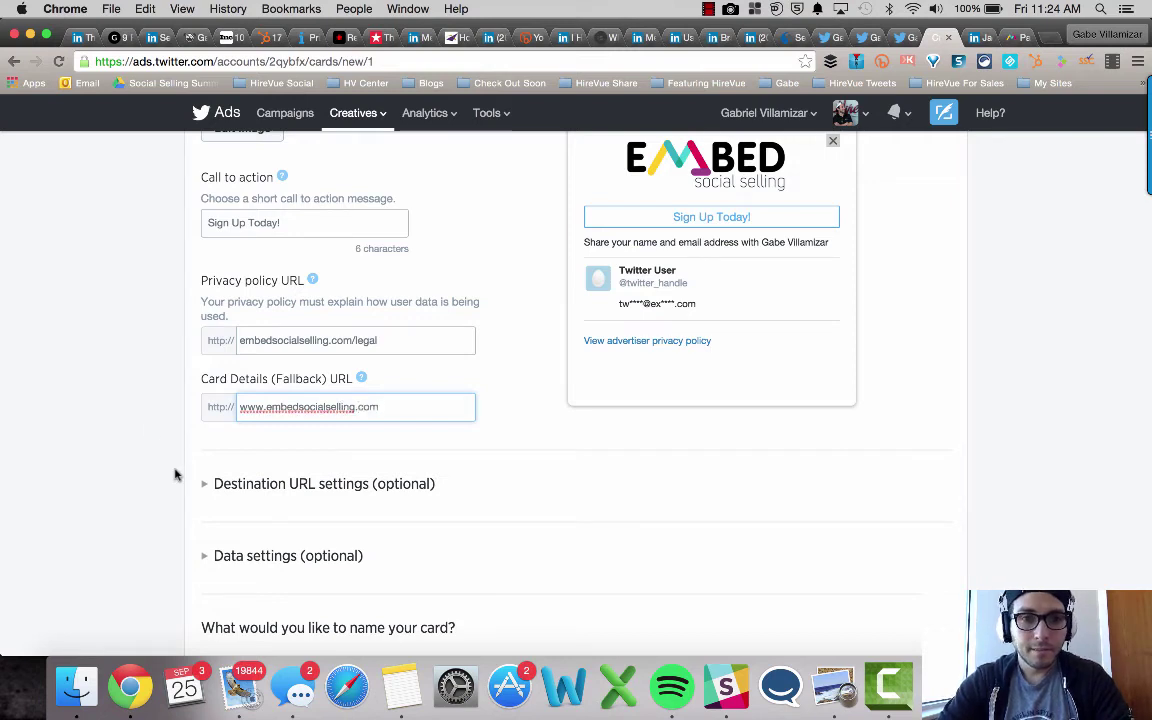
{"action": "scroll", "coordinate": [175, 473], "scroll_direction": "down", "scroll_amount": 2}
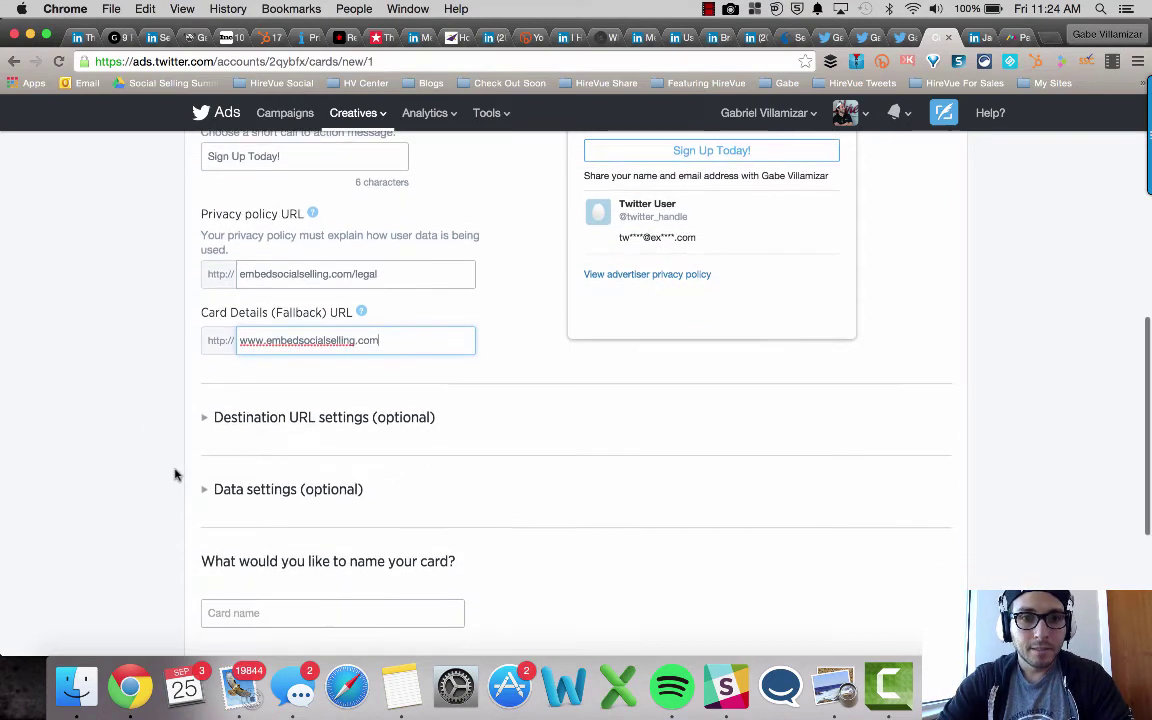
{"action": "left_click", "coordinate": [229, 417]}
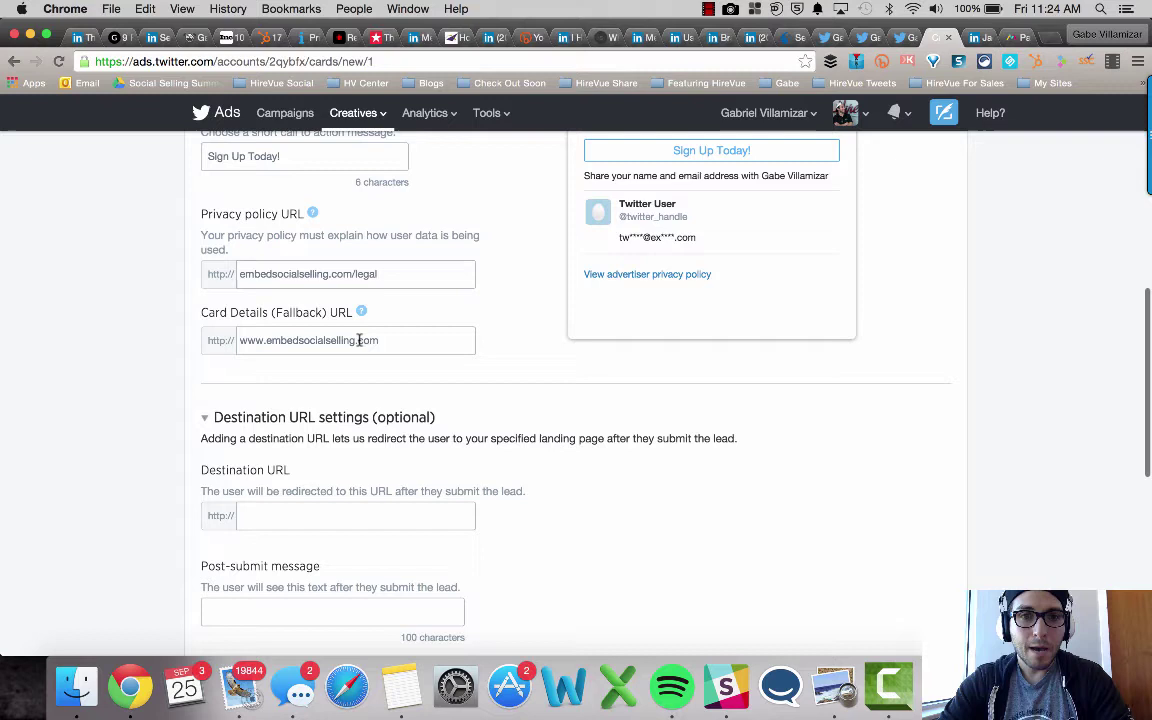
{"action": "triple_click", "coordinate": [364, 340]}
{"action": "key", "text": "super+c"}
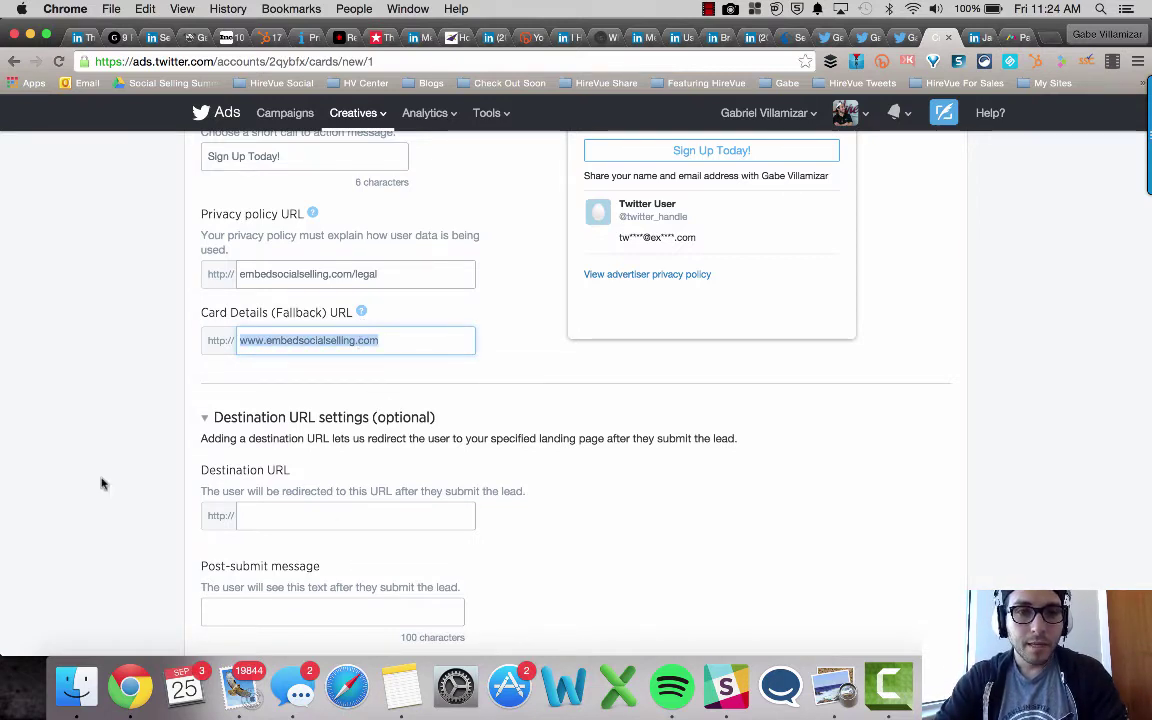
{"action": "scroll", "coordinate": [120, 460], "scroll_direction": "down", "scroll_amount": 1}
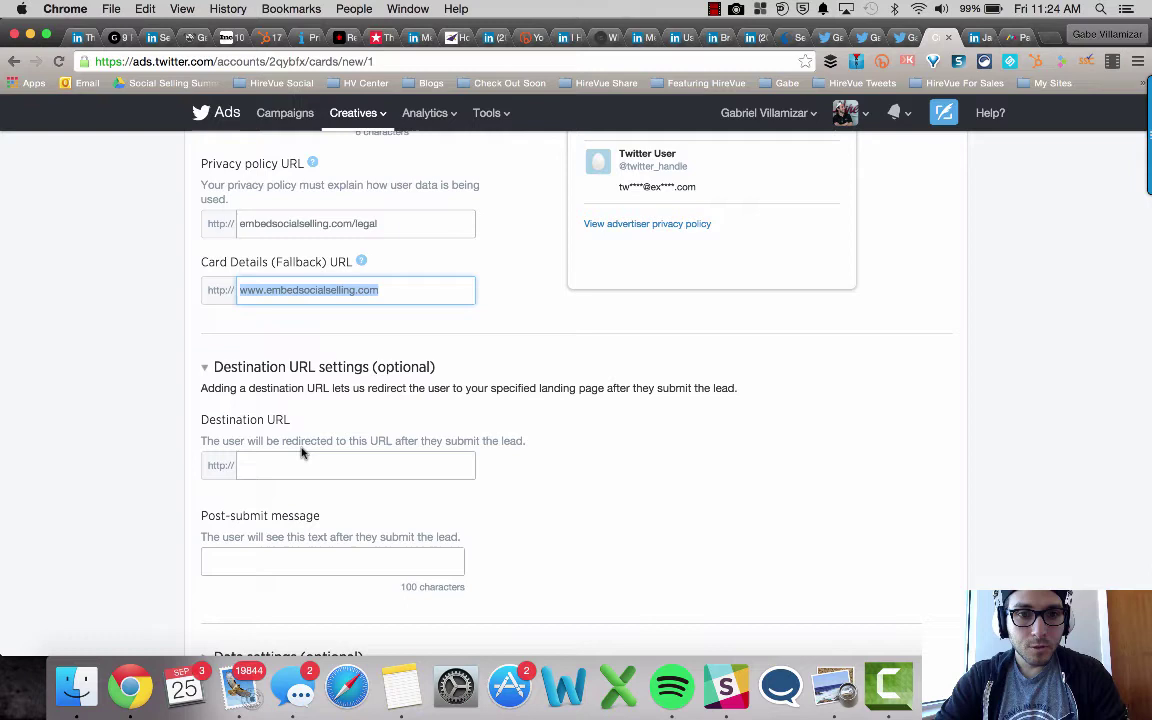
{"action": "left_click", "coordinate": [404, 464]}
{"action": "key", "text": "super+v"}
{"action": "scroll", "coordinate": [126, 471], "scroll_direction": "down", "scroll_amount": 3}
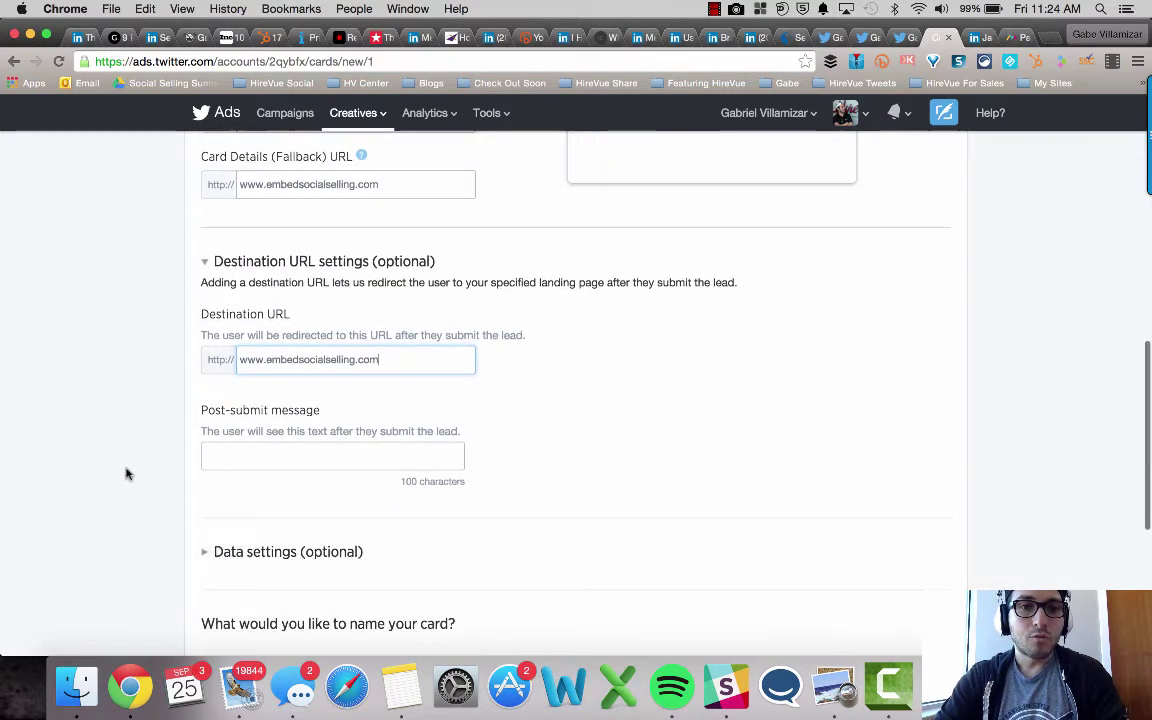
{"action": "scroll", "coordinate": [134, 435], "scroll_direction": "down", "scroll_amount": 1}
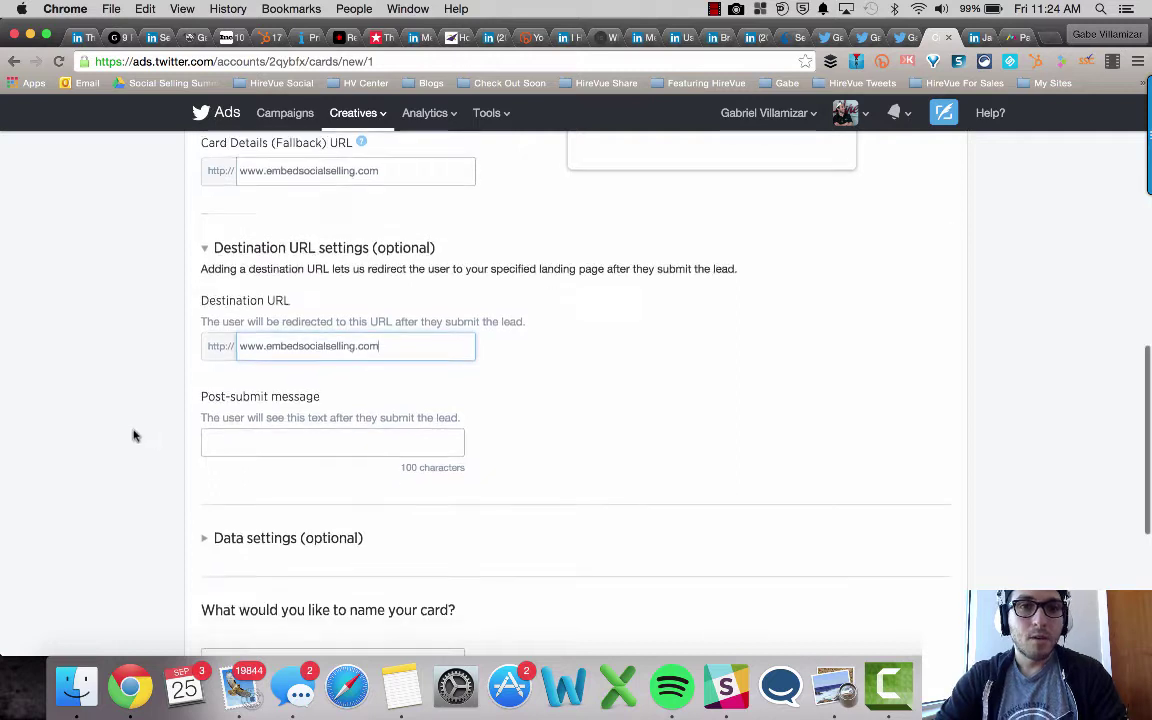
Add the post-submit message 'Thanks for signing up! Make it rain.' followed by a signature
{"action": "left_click", "coordinate": [287, 427]}
{"action": "type", "text": "Thanks for signing up!"}
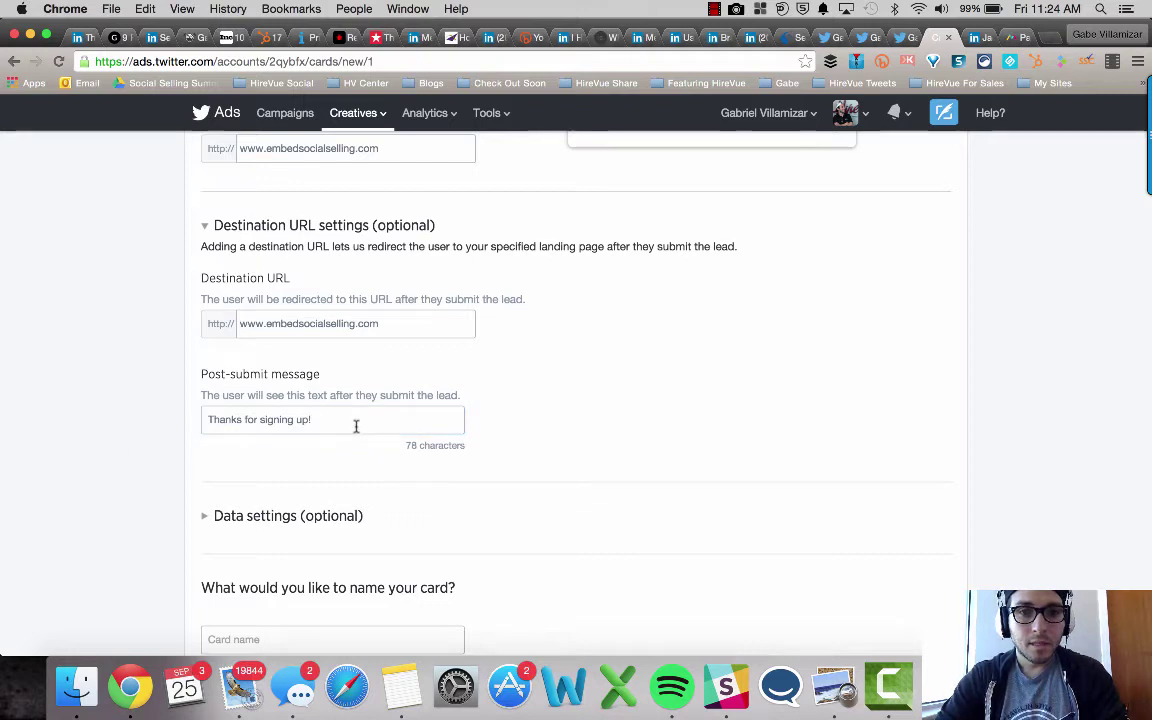
{"action": "type", "text": " Make it"}
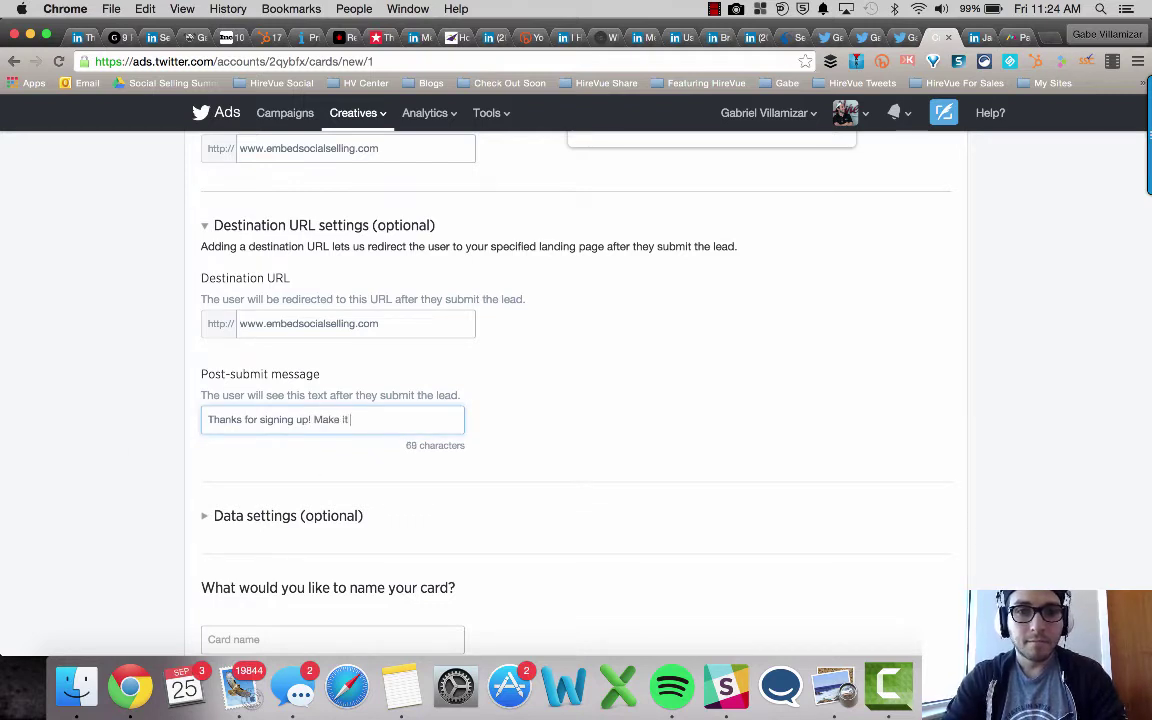
{"action": "type", "text": " rain. -Gabe"}
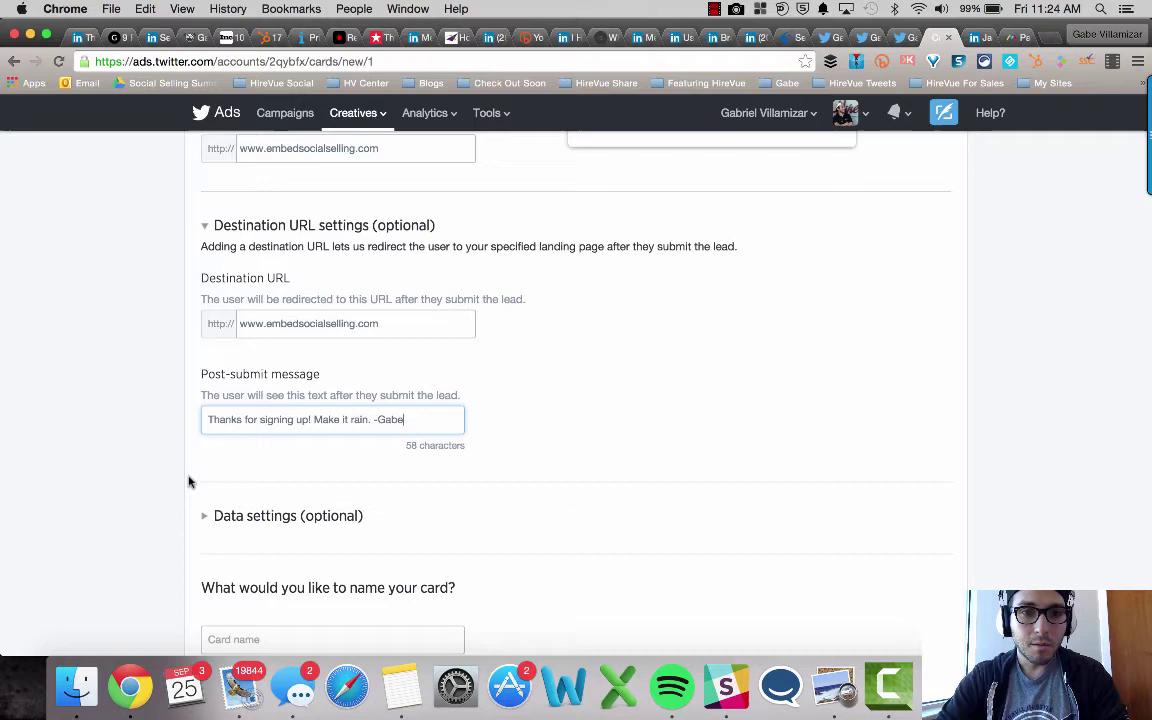
{"action": "scroll", "coordinate": [177, 522], "scroll_direction": "down", "scroll_amount": 3}
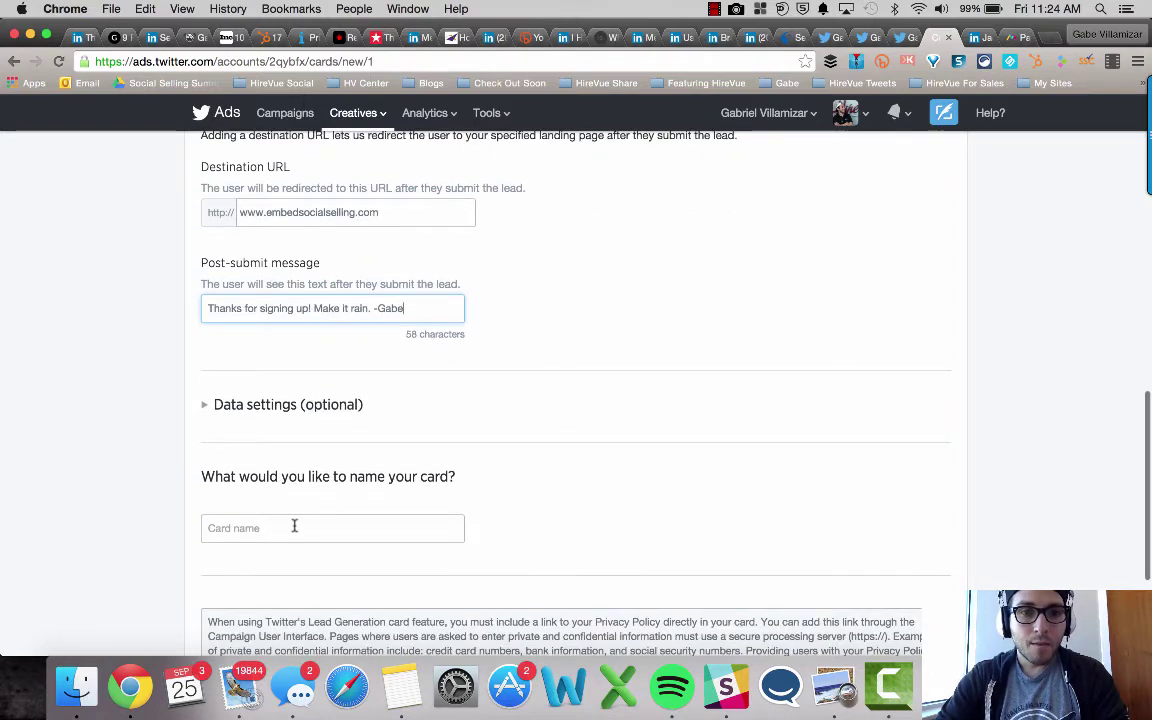
Name the card 'Embed Social Selling Lead Gen Card'
{"action": "left_click", "coordinate": [294, 527]}
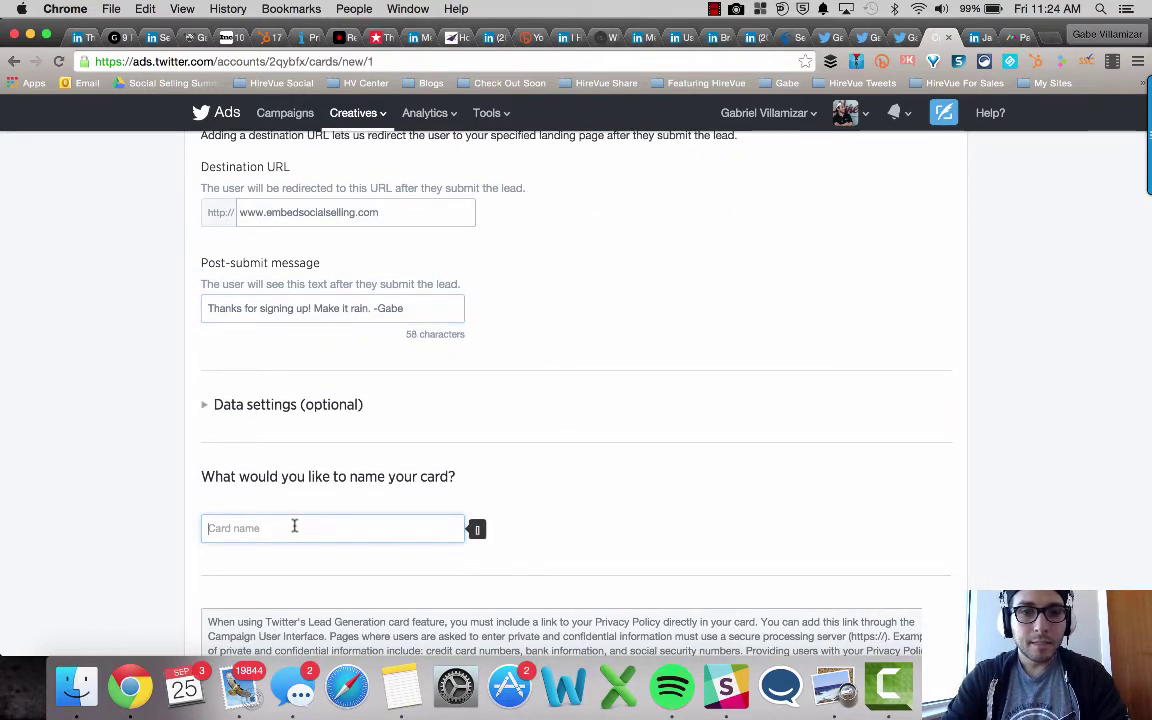
{"action": "type", "text": "Embed Social Selling Lead Gen"}
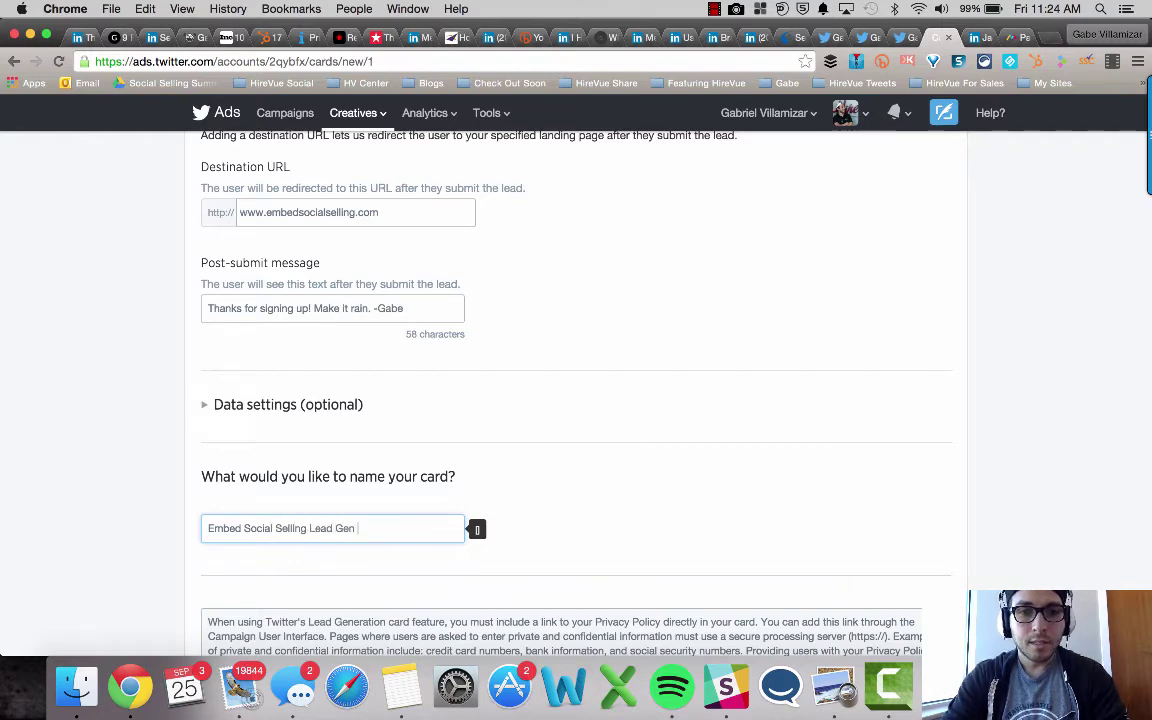
{"action": "type", "text": " Card"}
{"action": "scroll", "coordinate": [159, 527], "scroll_direction": "up", "scroll_amount": 10}
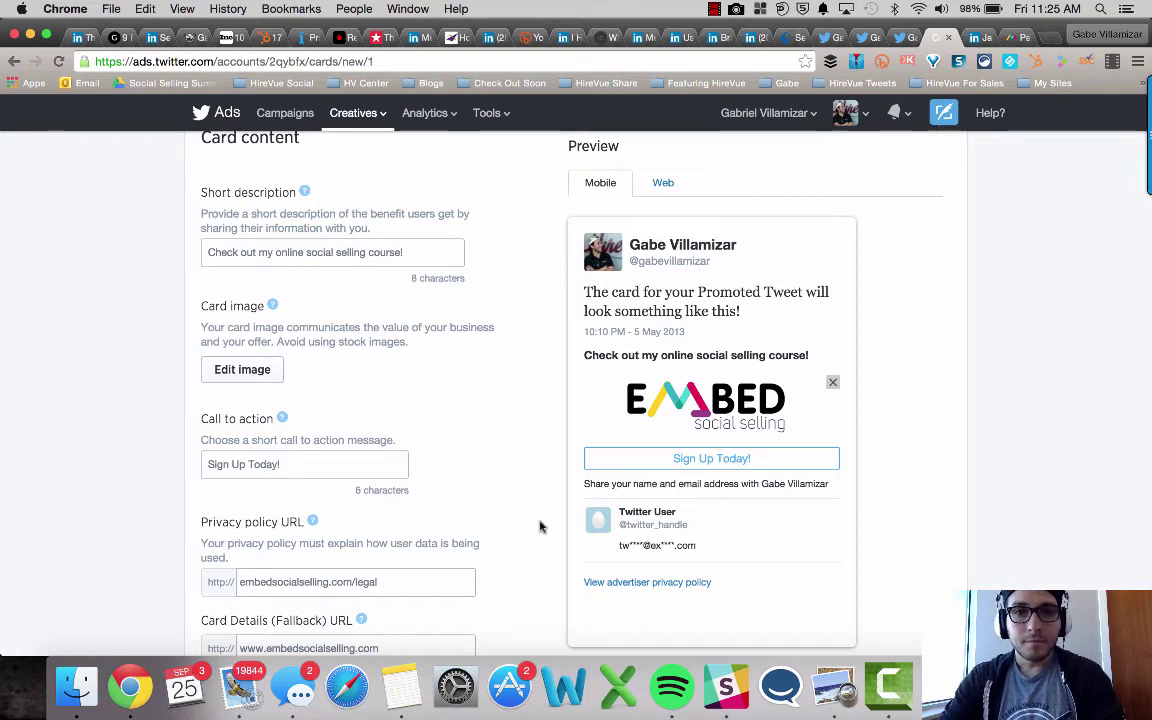
Accept Twitter's data use policy and create the lead generation card
{"action": "scroll", "coordinate": [515, 527], "scroll_direction": "down", "scroll_amount": 5}
{"action": "scroll", "coordinate": [510, 532], "scroll_direction": "down", "scroll_amount": 10}
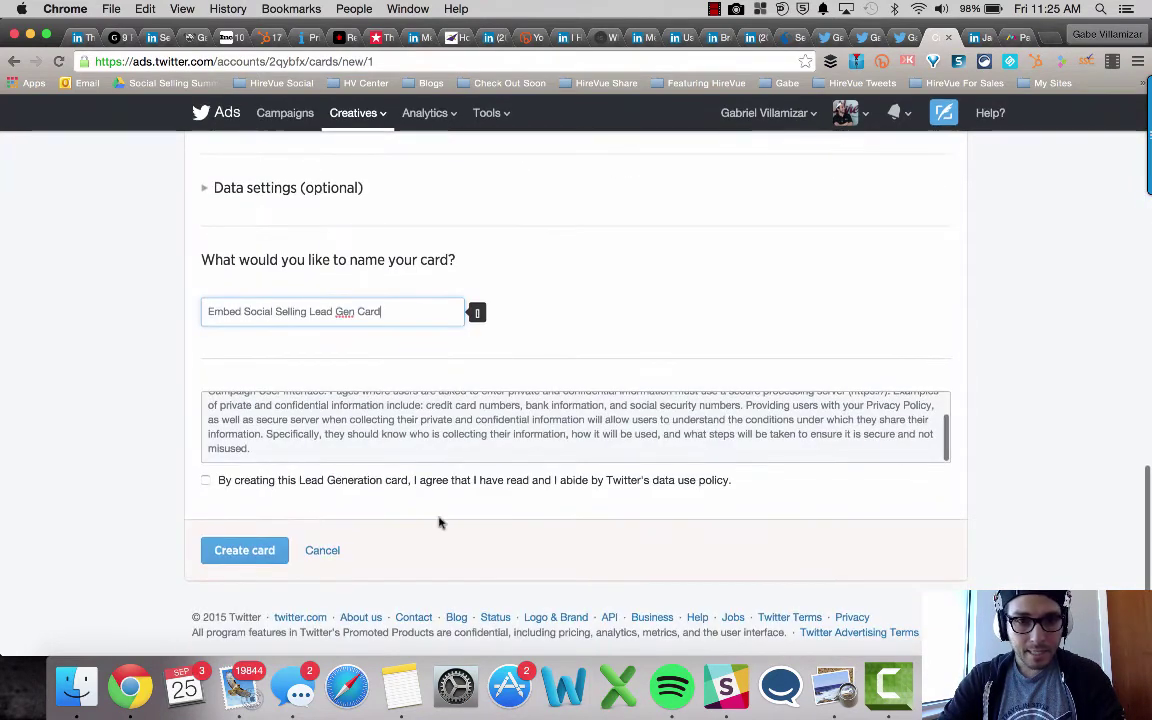
{"action": "left_click", "coordinate": [205, 481]}
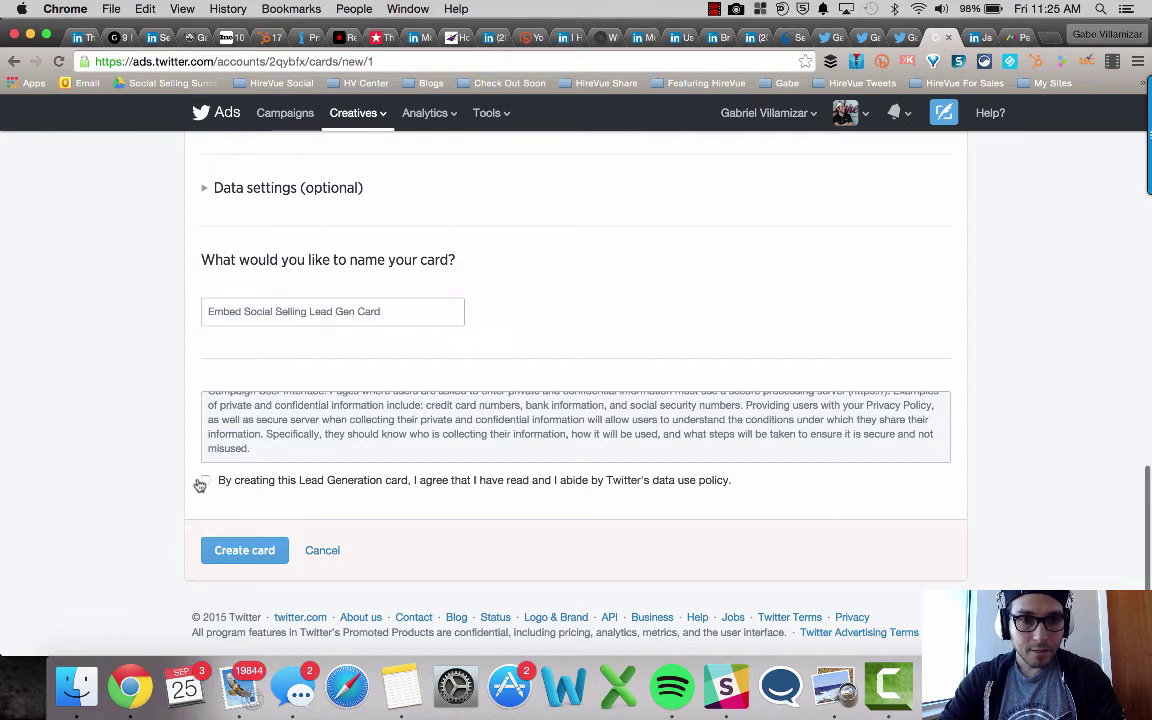
{"action": "left_click", "coordinate": [244, 553]}
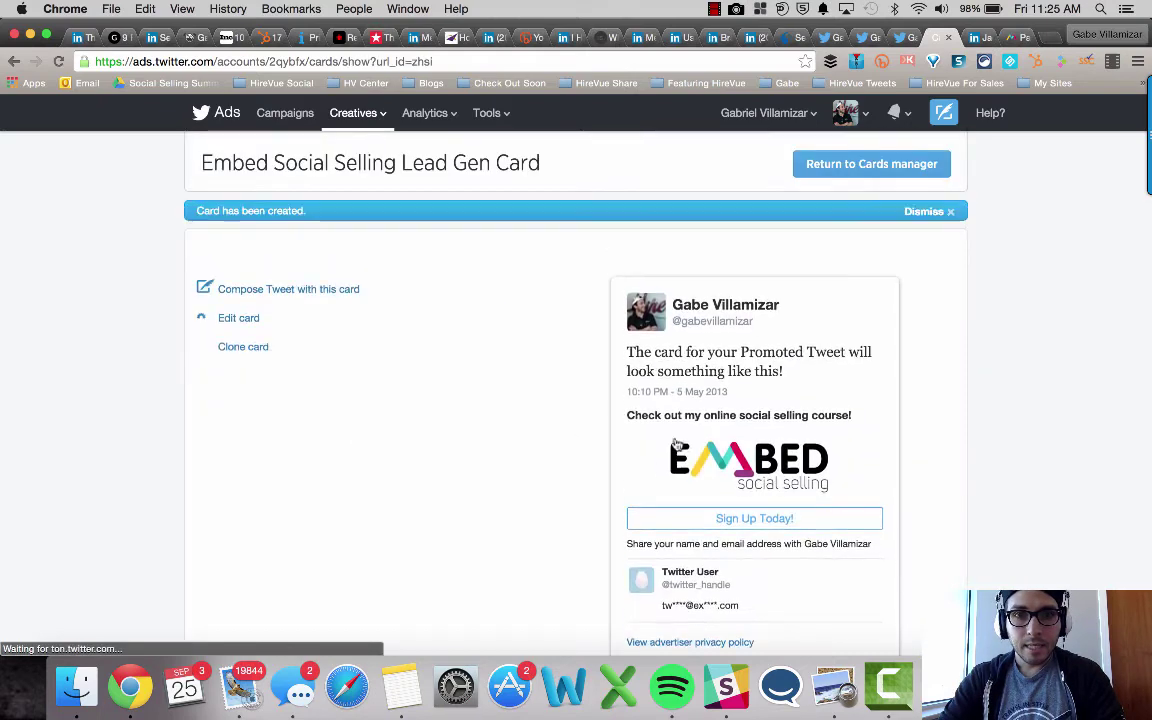
{"action": "scroll", "coordinate": [445, 447], "scroll_direction": "down", "scroll_amount": 2}
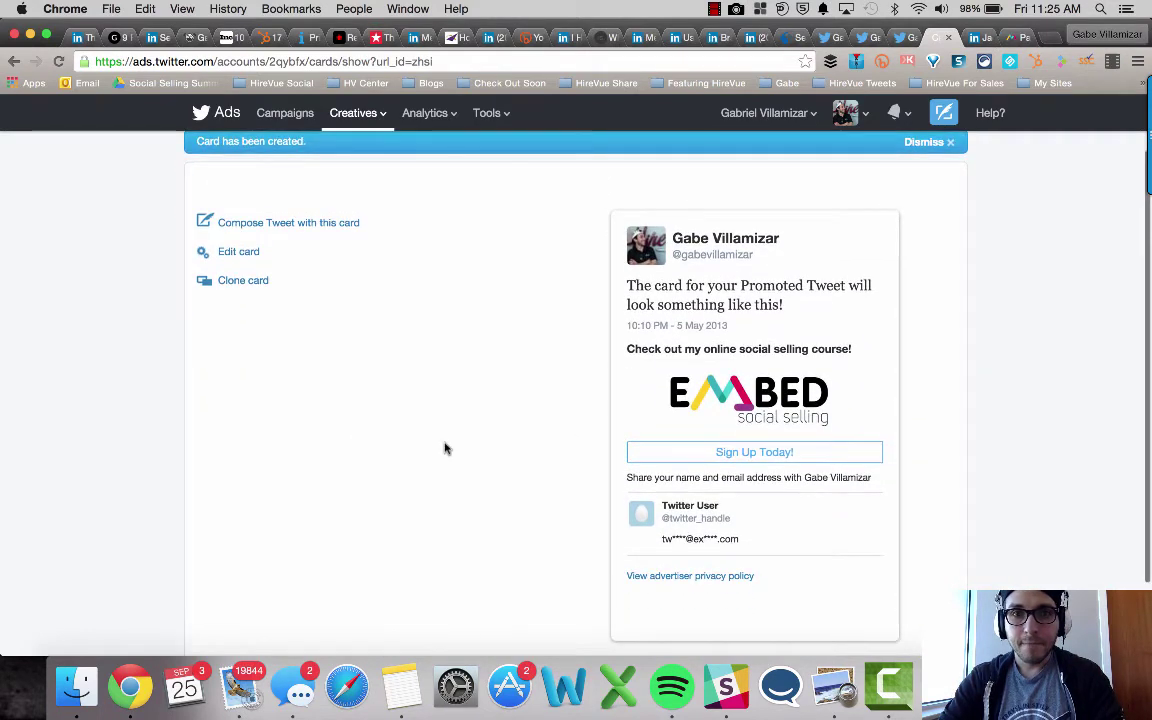
{"action": "scroll", "coordinate": [446, 448], "scroll_direction": "down", "scroll_amount": 1}
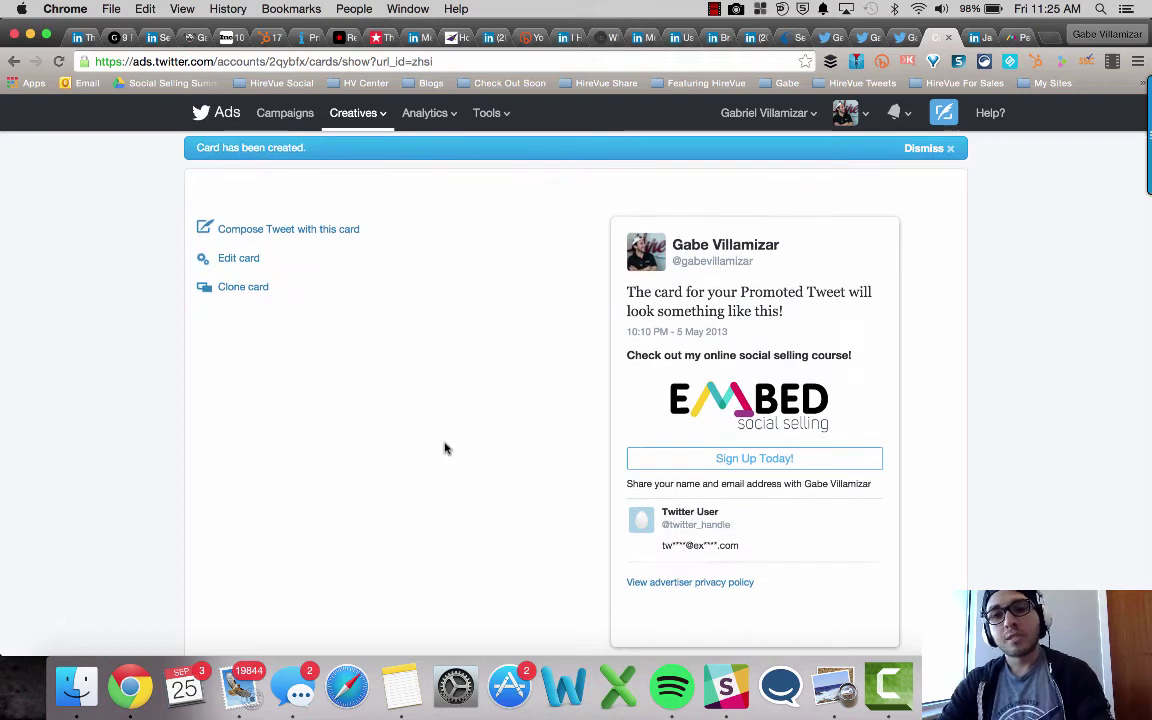
{"action": "scroll", "coordinate": [446, 448], "scroll_direction": "up", "scroll_amount": 2}
{"action": "scroll", "coordinate": [446, 448], "scroll_direction": "down", "scroll_amount": 3}
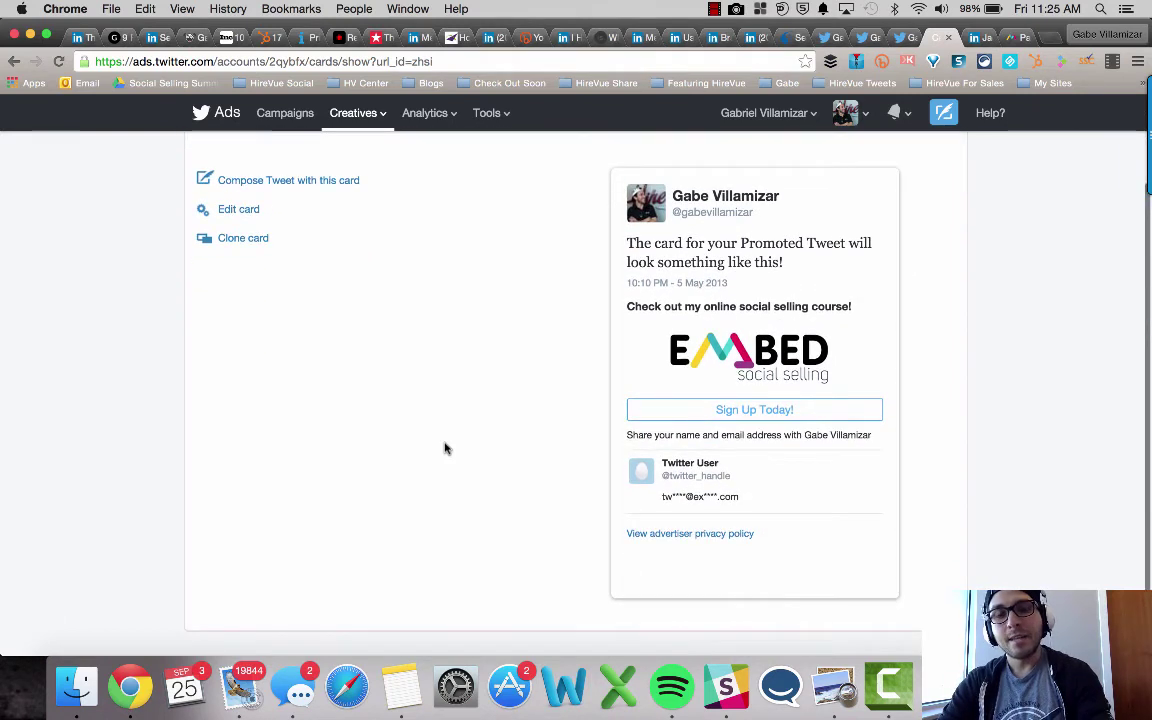
{"action": "scroll", "coordinate": [445, 447], "scroll_direction": "up", "scroll_amount": 1}
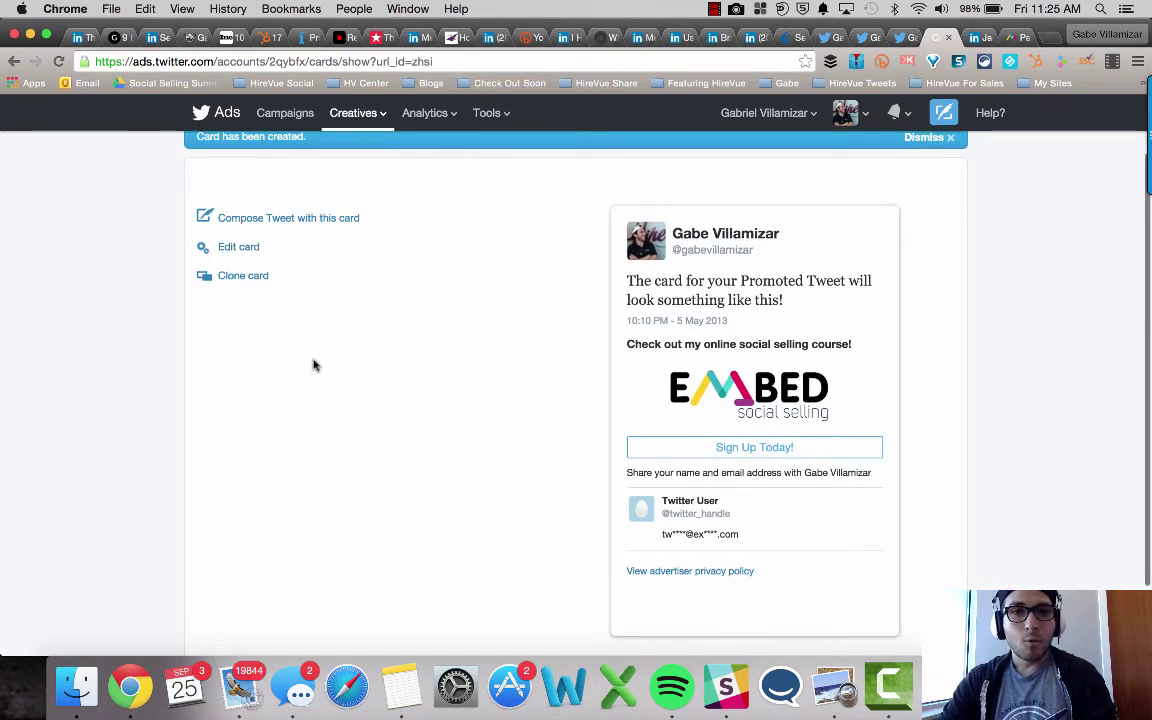
Start a new tweet containing the card link, keeping delivery to all followers
{"action": "left_click", "coordinate": [259, 224]}
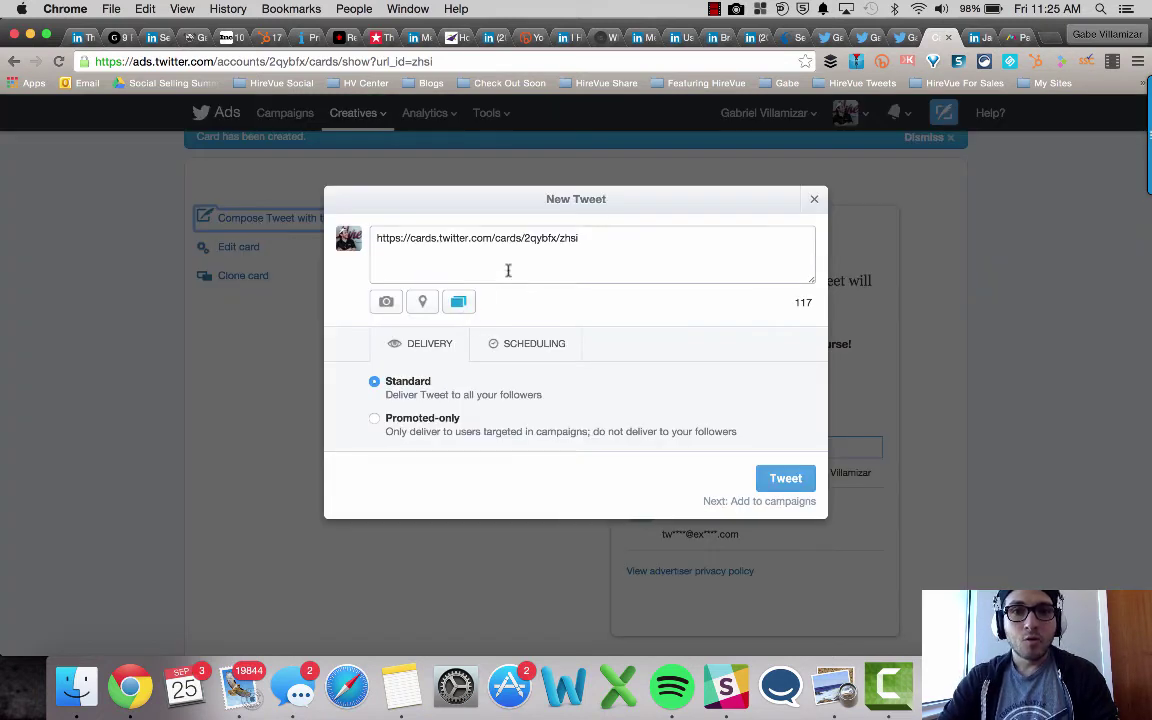
{"action": "triple_click", "coordinate": [553, 240]}
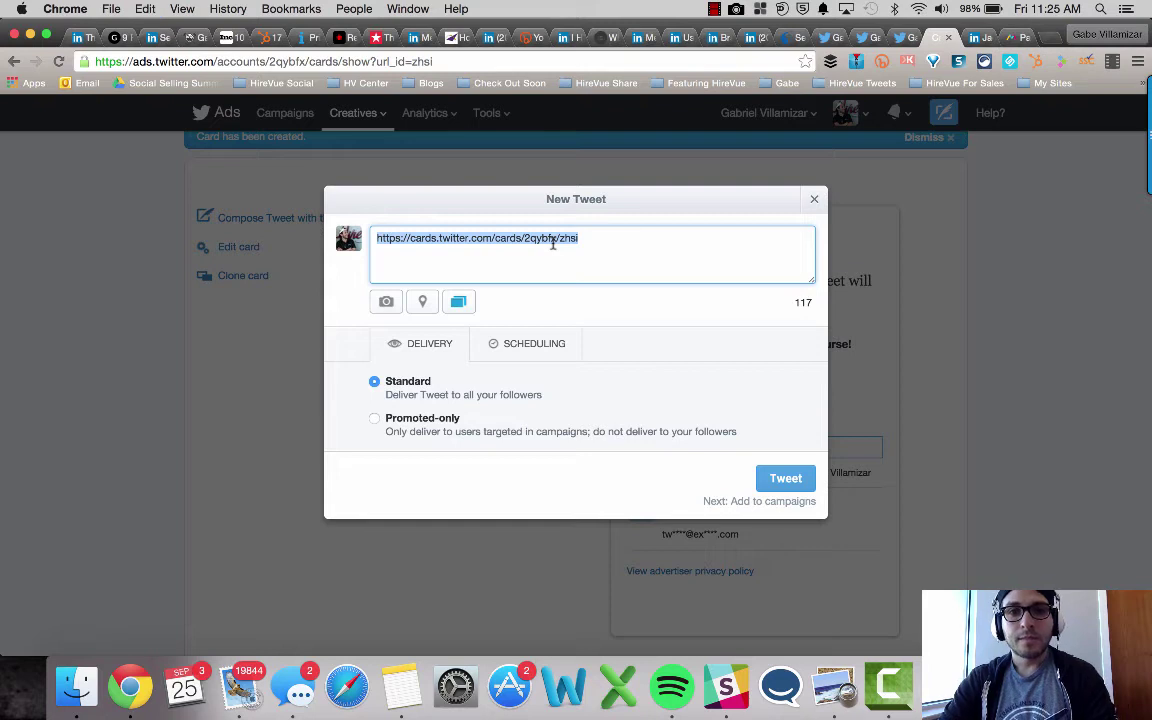
{"action": "left_click", "coordinate": [598, 238]}
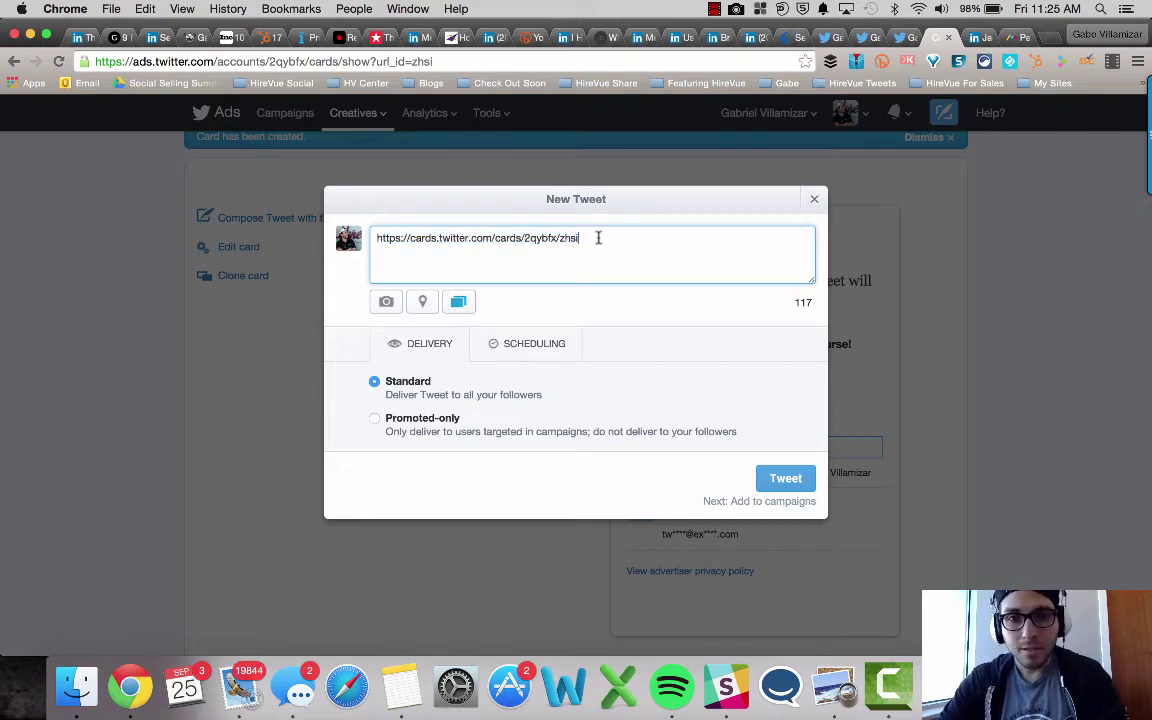
{"action": "left_click_drag", "start_coordinate": [379, 238], "coordinate": [577, 238]}
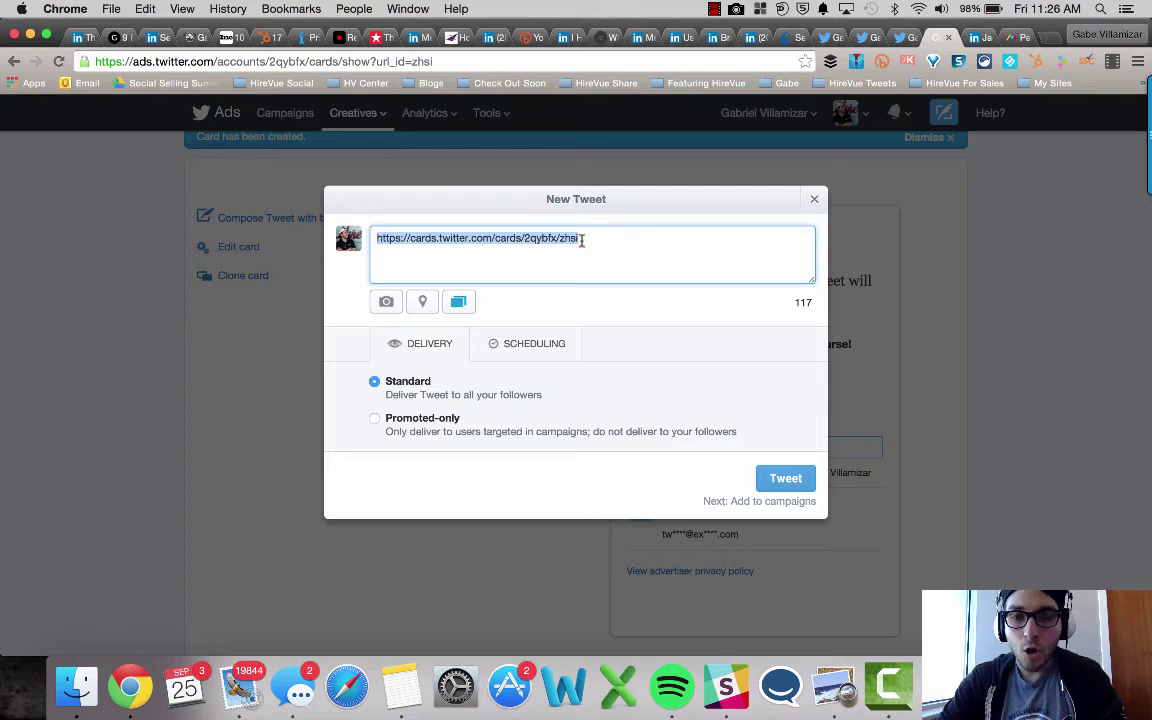
{"action": "left_click_drag", "start_coordinate": [745, 198], "coordinate": [487, 183]}
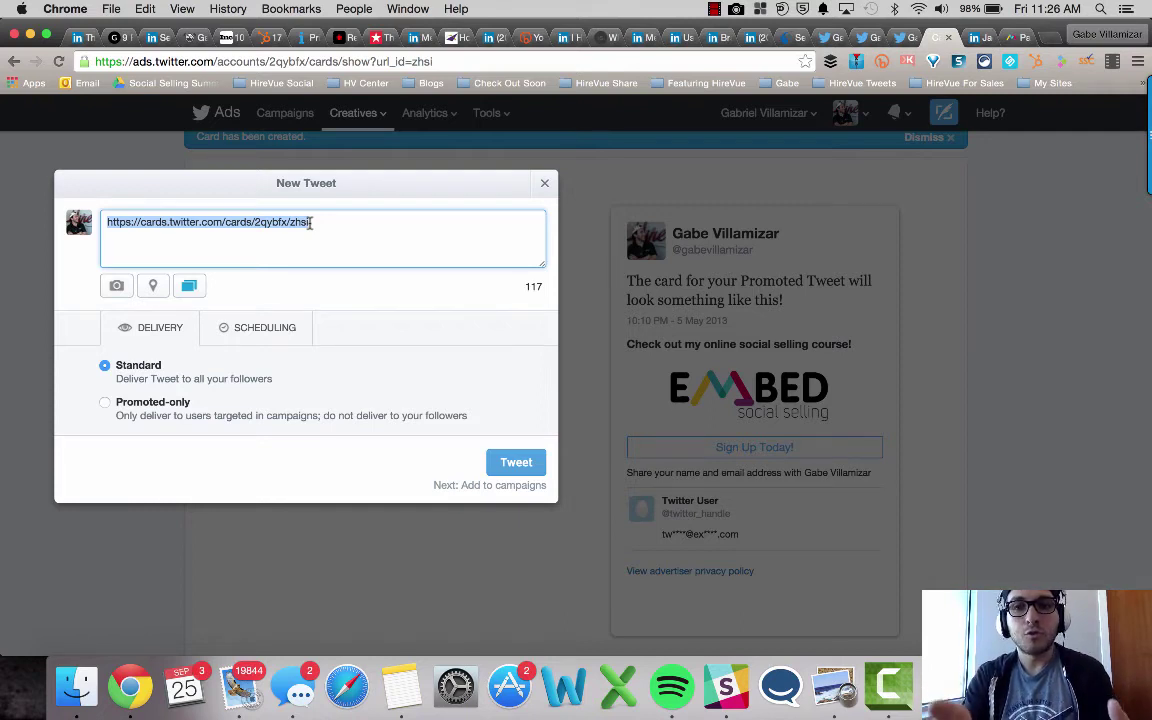
{"action": "triple_click", "coordinate": [265, 226]}
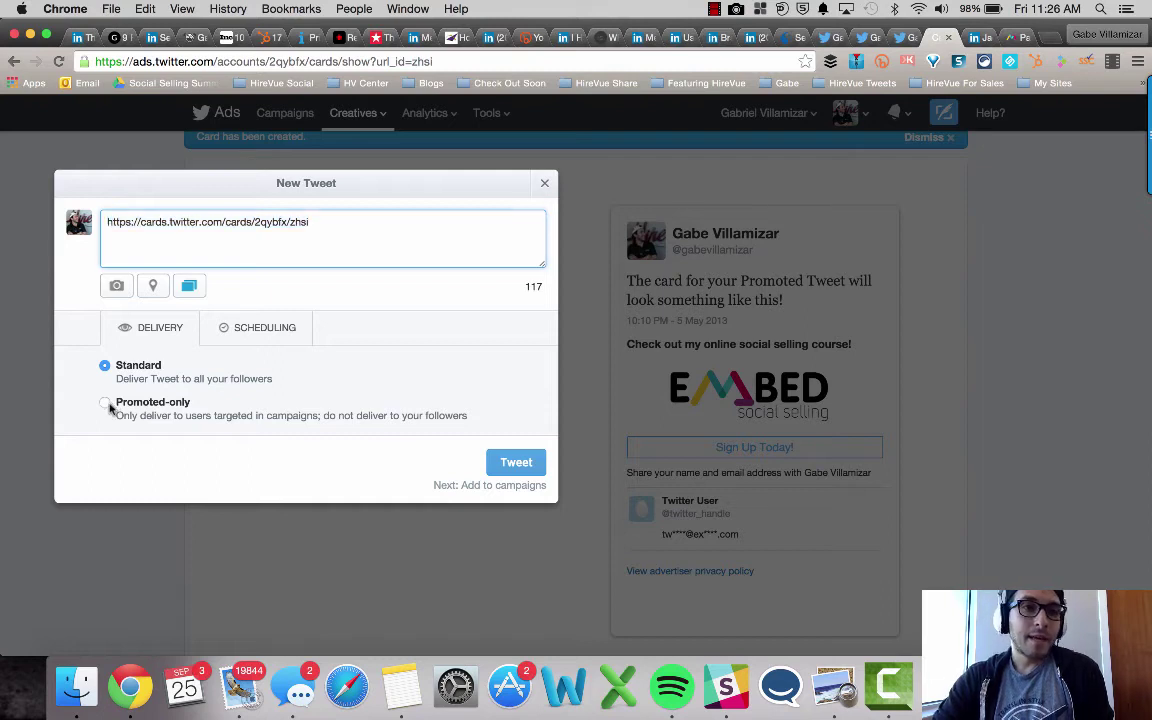
{"action": "left_click", "coordinate": [108, 403]}
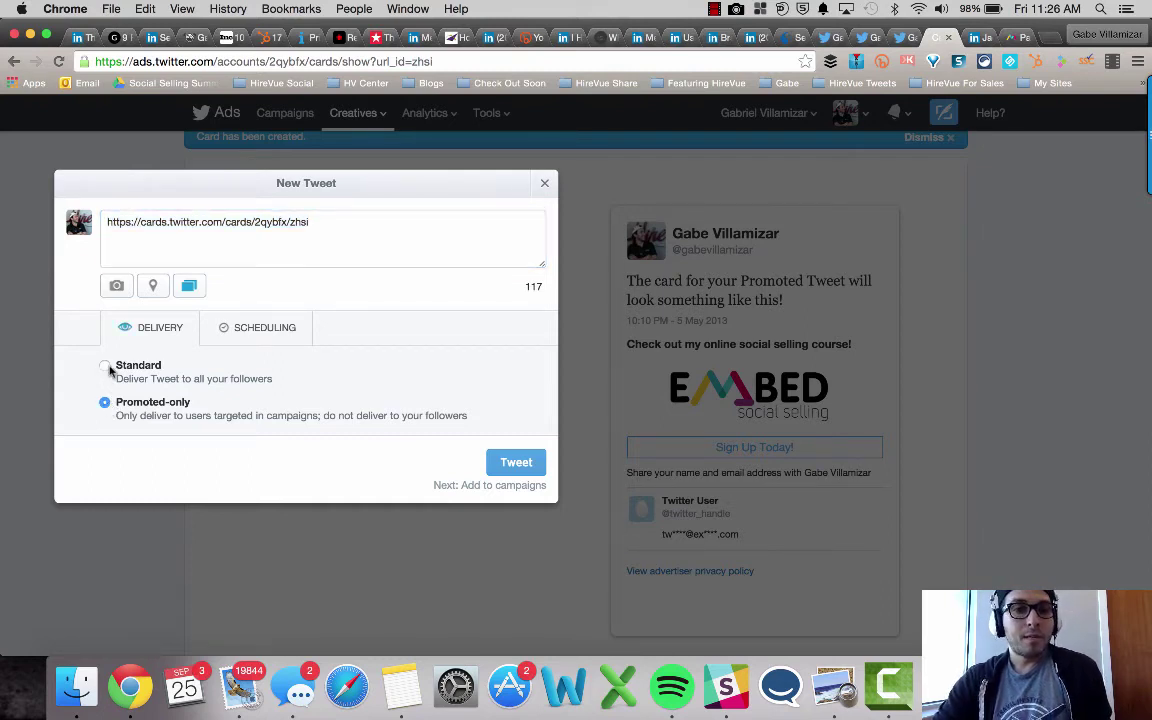
{"action": "left_click", "coordinate": [104, 366]}
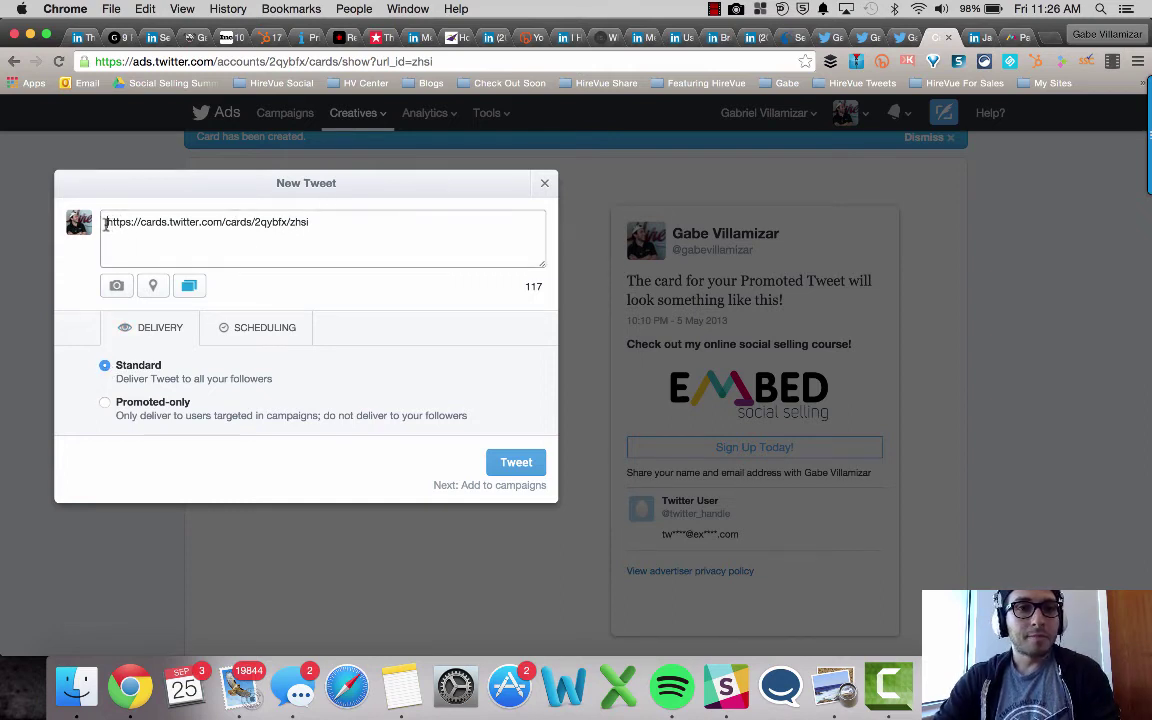
Add 'Learn how to use Twitter and LinkedIn to close more deals.' on a line above the card link
{"action": "left_click", "coordinate": [106, 223]}
{"action": "key", "text": "Return"}
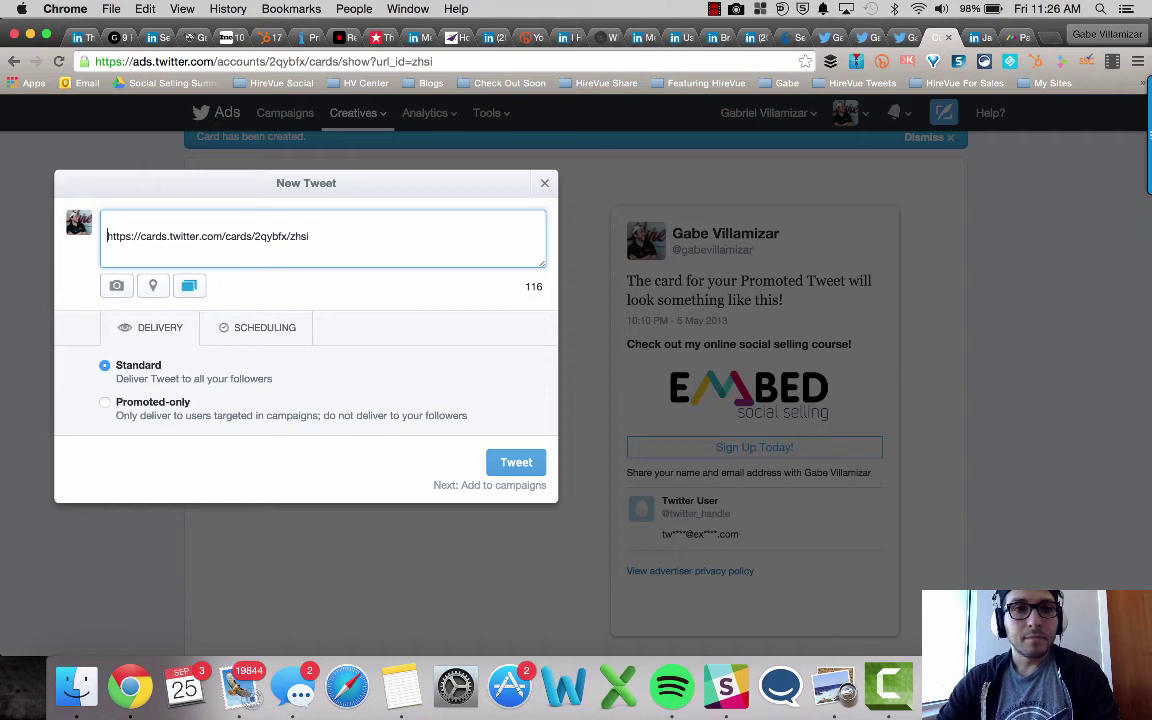
{"action": "type", "text": "Learn how to use"}
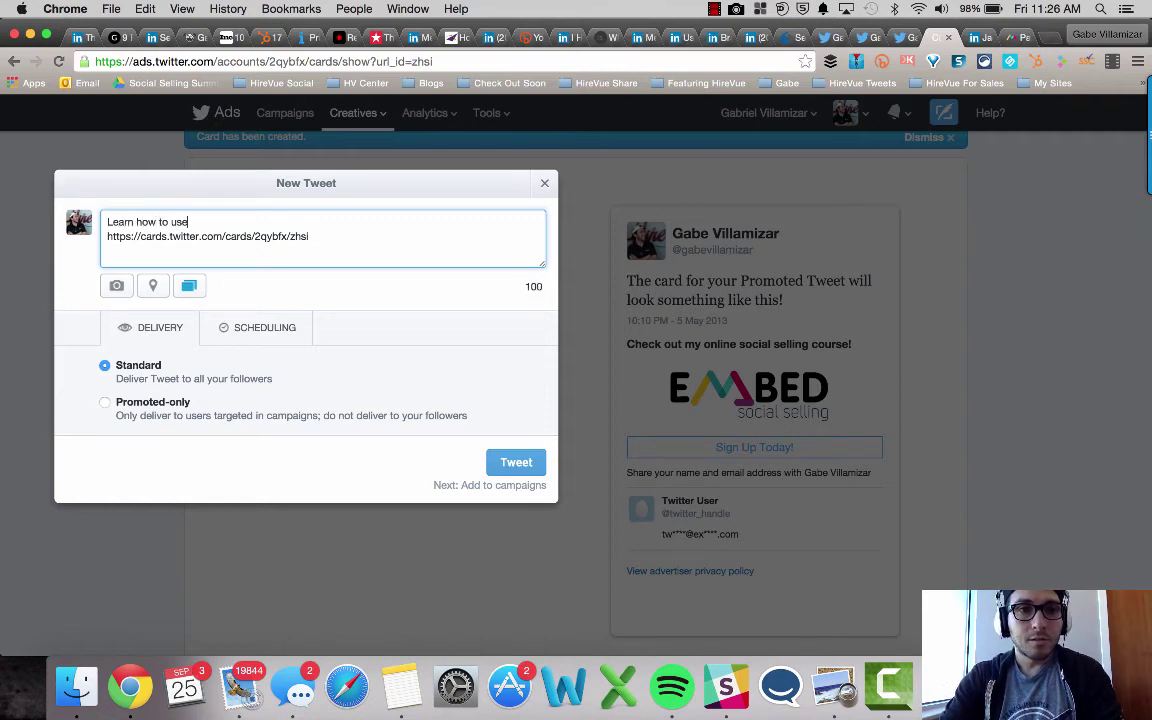
{"action": "type", "text": " Twitter and"}
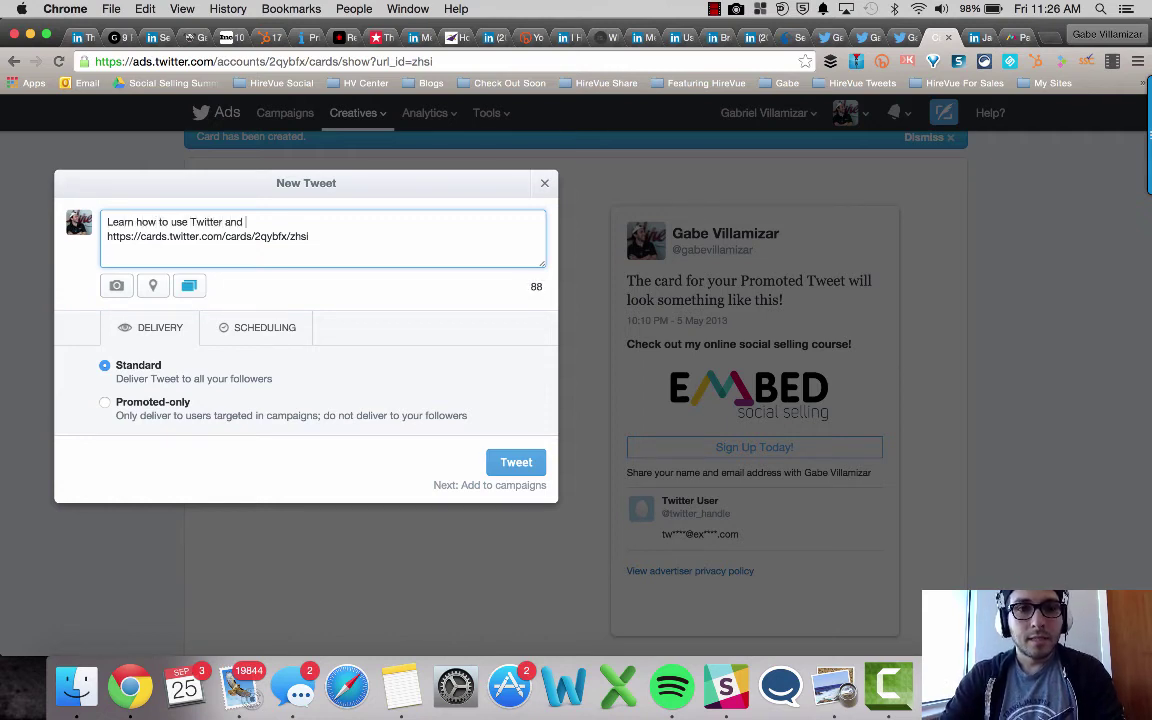
{"action": "type", "text": " LinkedIn t"}
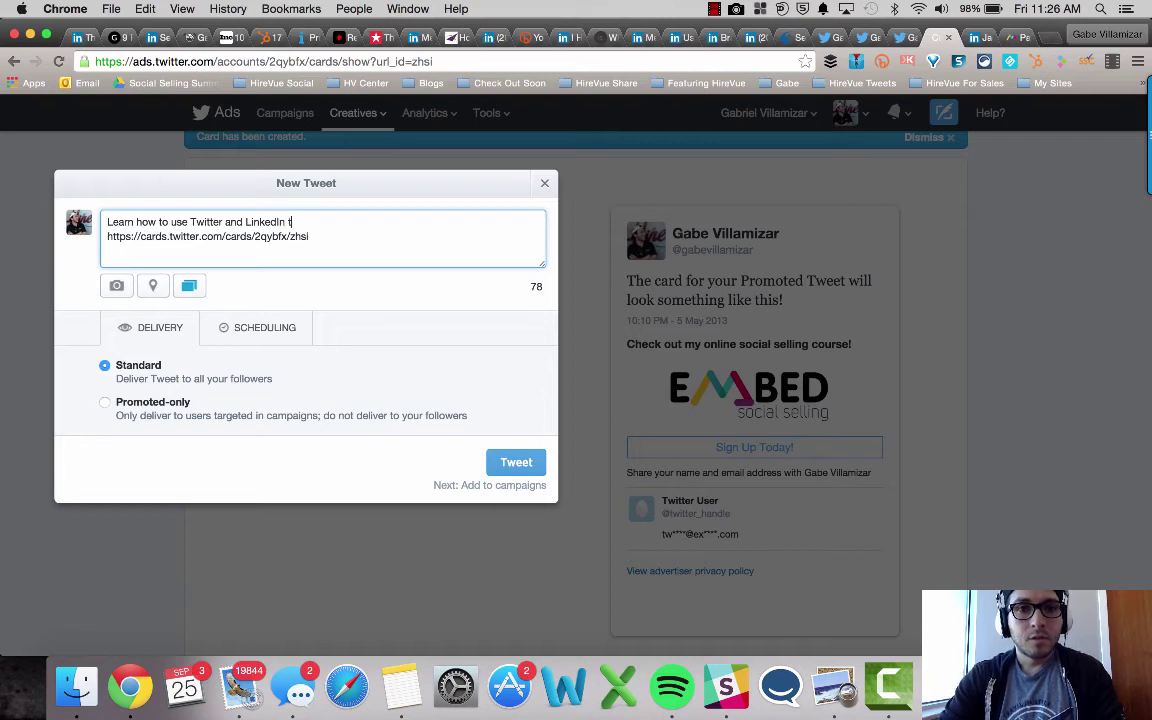
{"action": "type", "text": "o close more deals."}
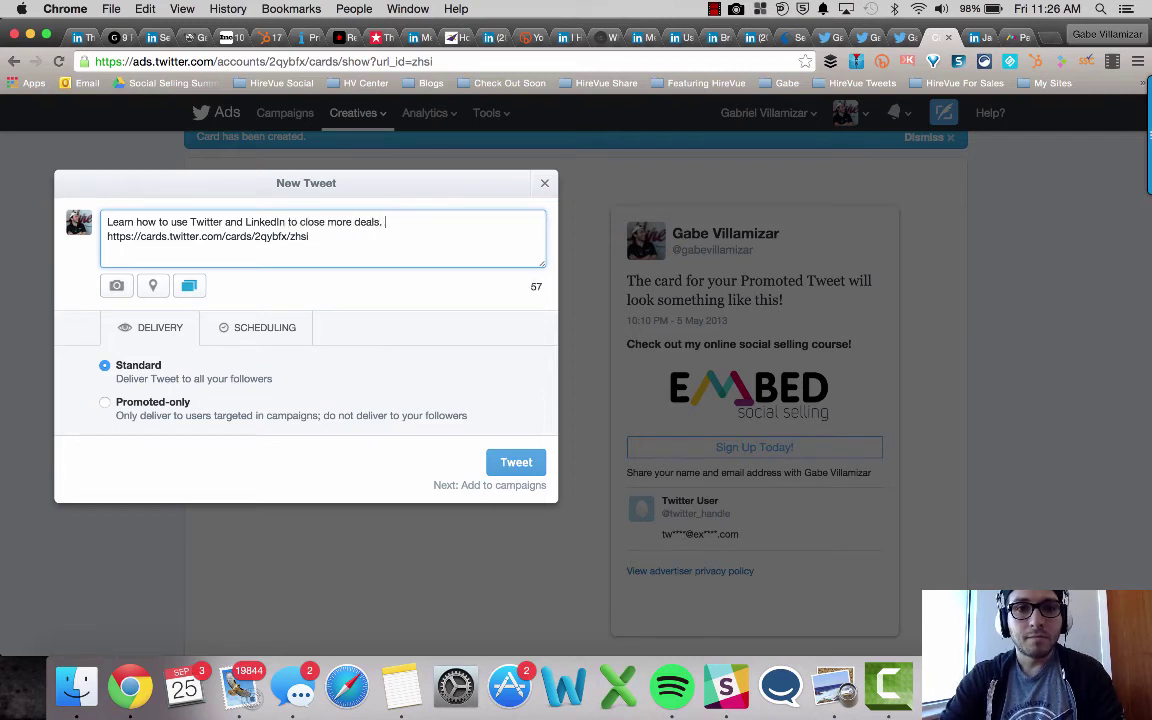
Post the card tweet and finish the Promote Tweet dialog without choosing any campaigns
{"action": "left_click", "coordinate": [516, 464]}
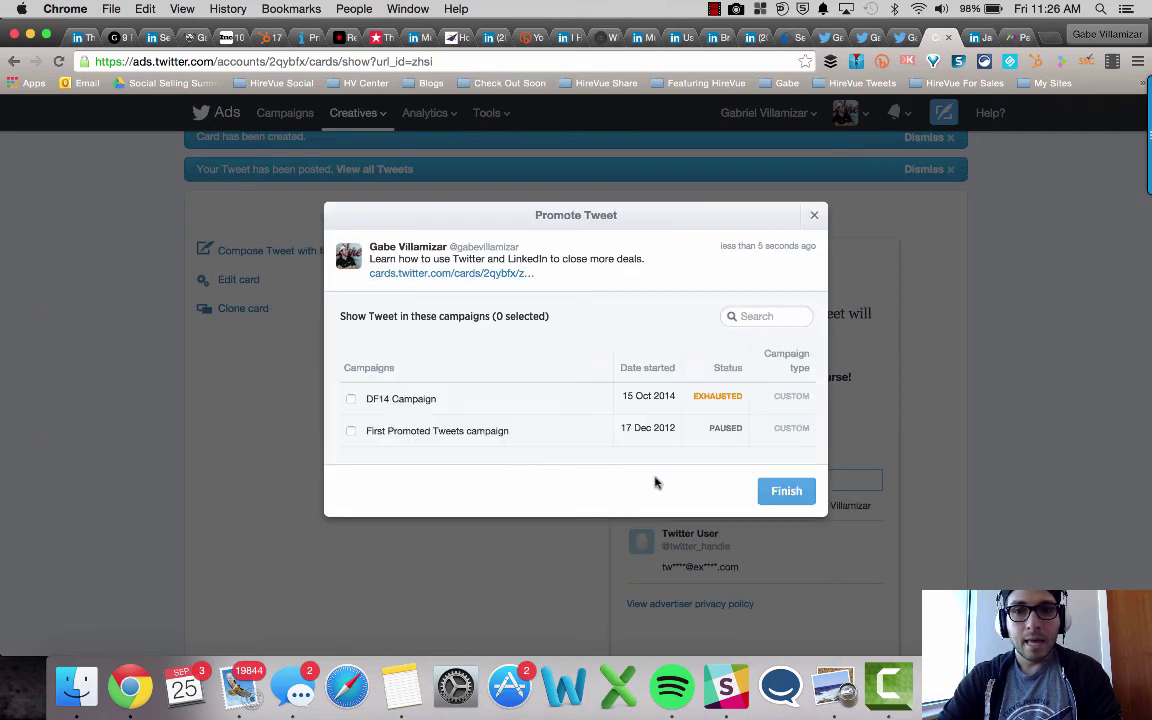
{"action": "left_click", "coordinate": [772, 492]}
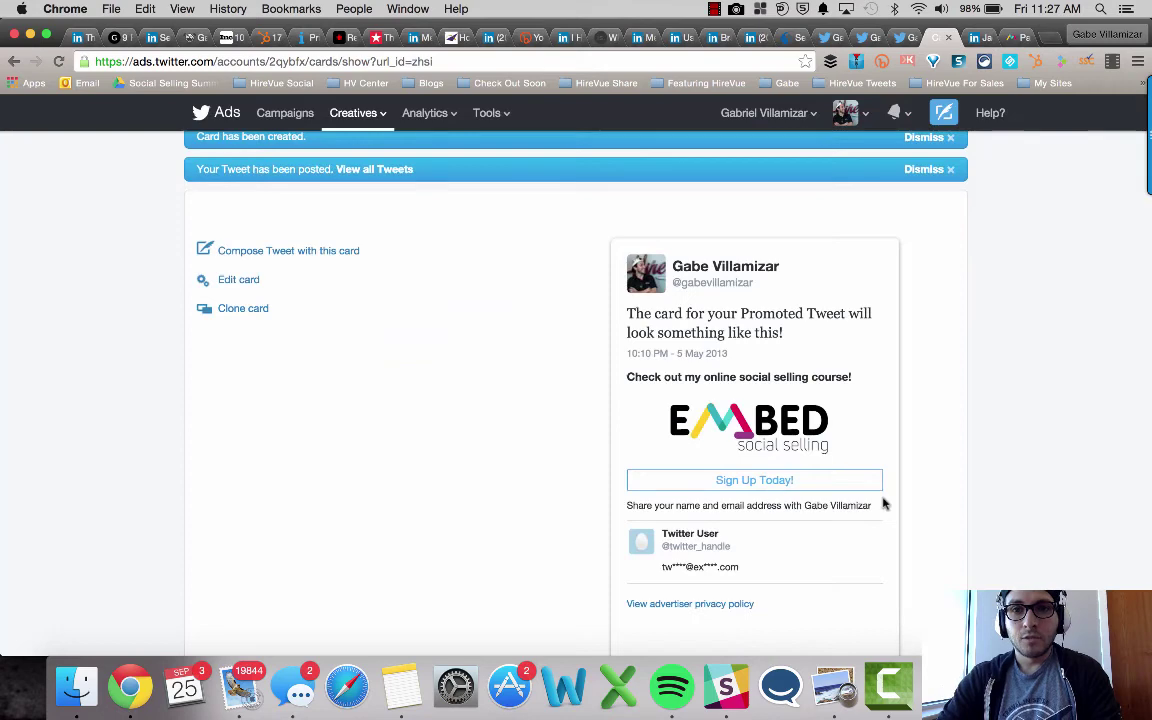
{"action": "scroll", "coordinate": [960, 505], "scroll_direction": "down", "scroll_amount": 3}
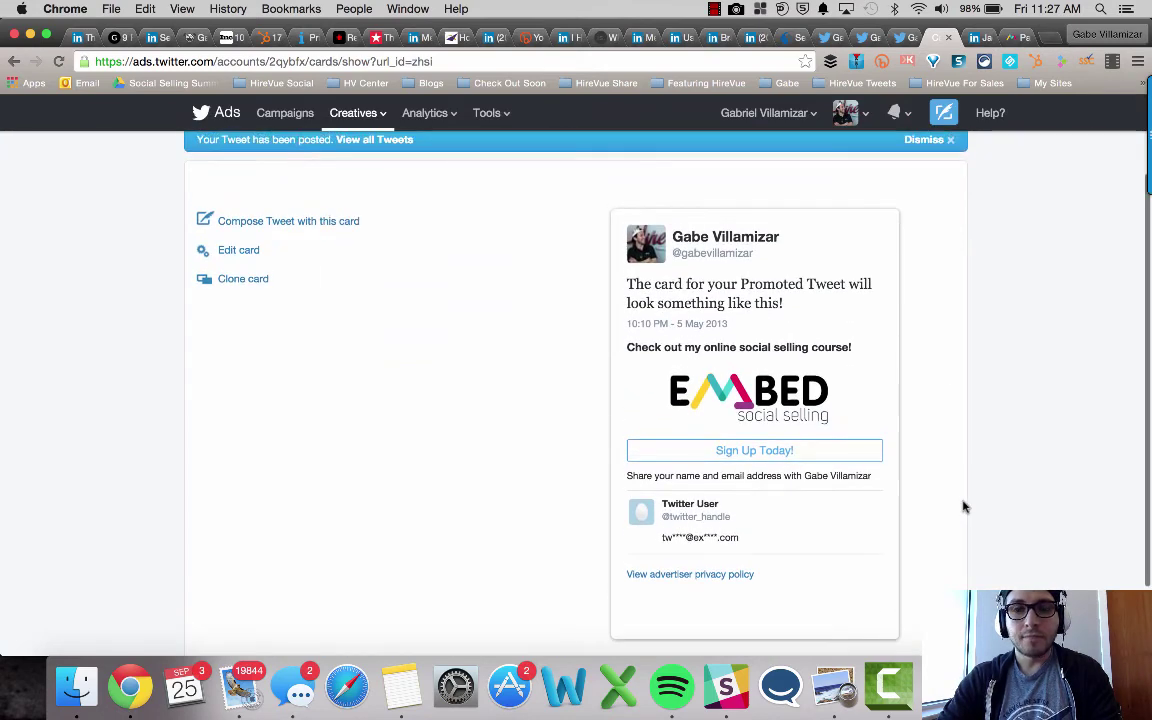
{"action": "scroll", "coordinate": [963, 507], "scroll_direction": "up", "scroll_amount": 2}
{"action": "scroll", "coordinate": [963, 507], "scroll_direction": "up", "scroll_amount": 2}
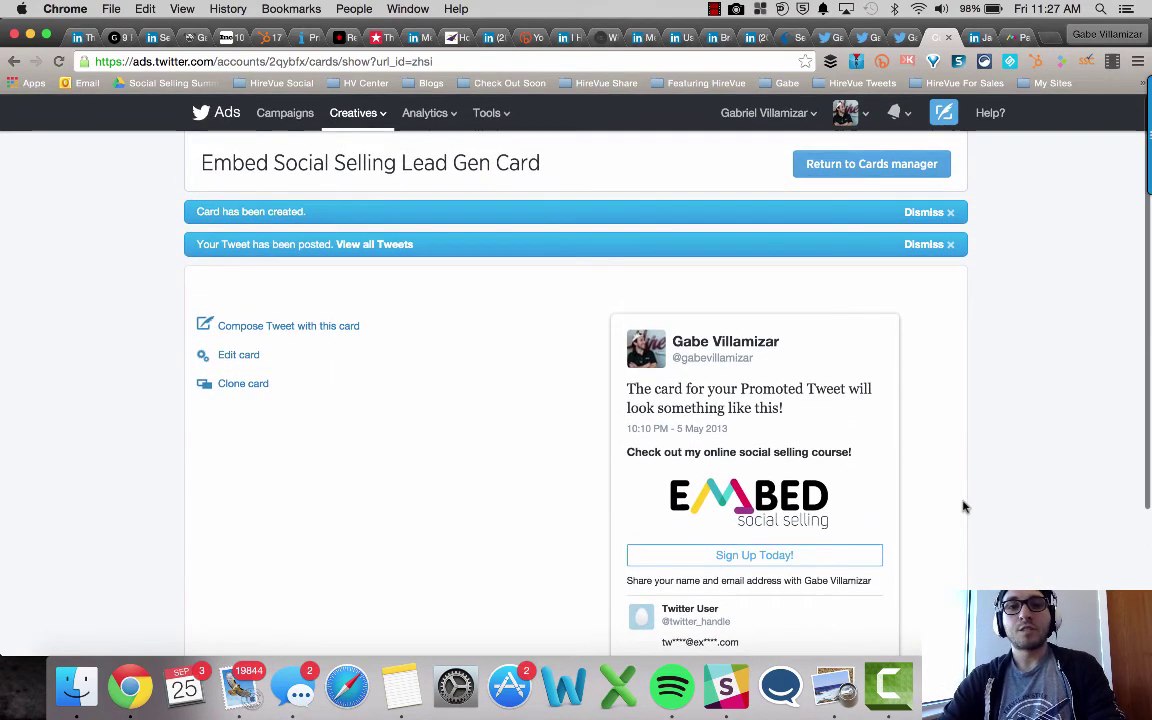
{"action": "scroll", "coordinate": [963, 505], "scroll_direction": "down", "scroll_amount": 2}
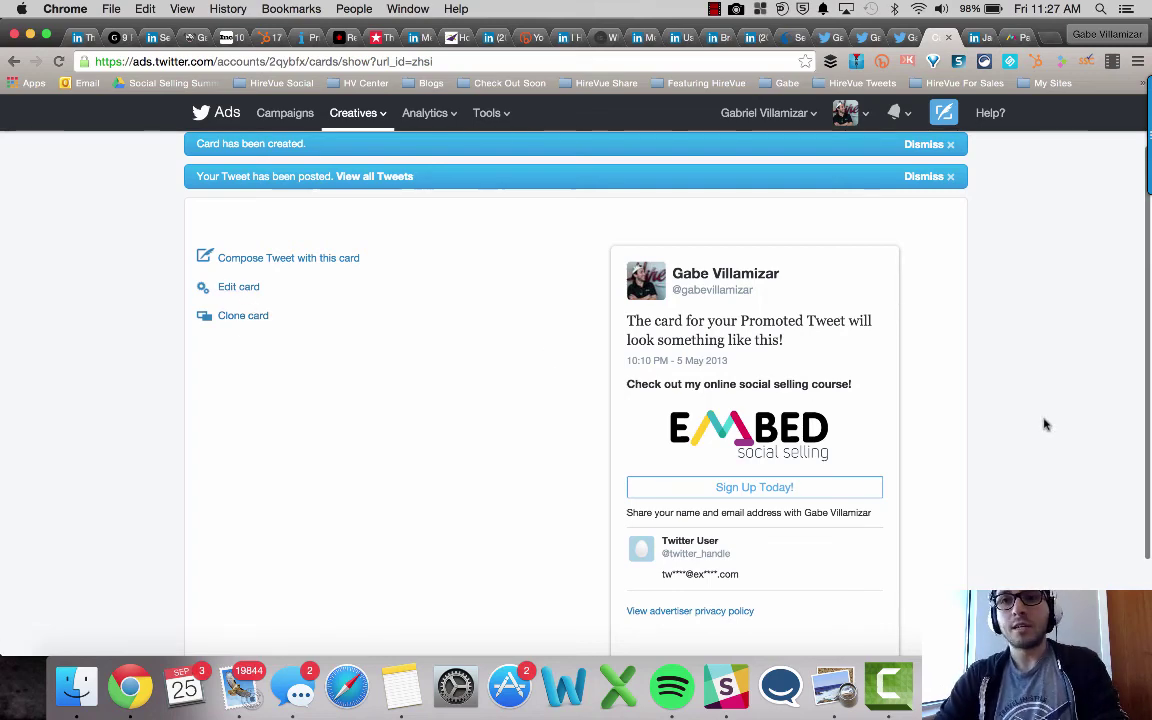
Reload the Twitter profile and scroll the timeline to the new 'Sign Up Today!' card tweet
{"action": "left_click", "coordinate": [898, 37]}
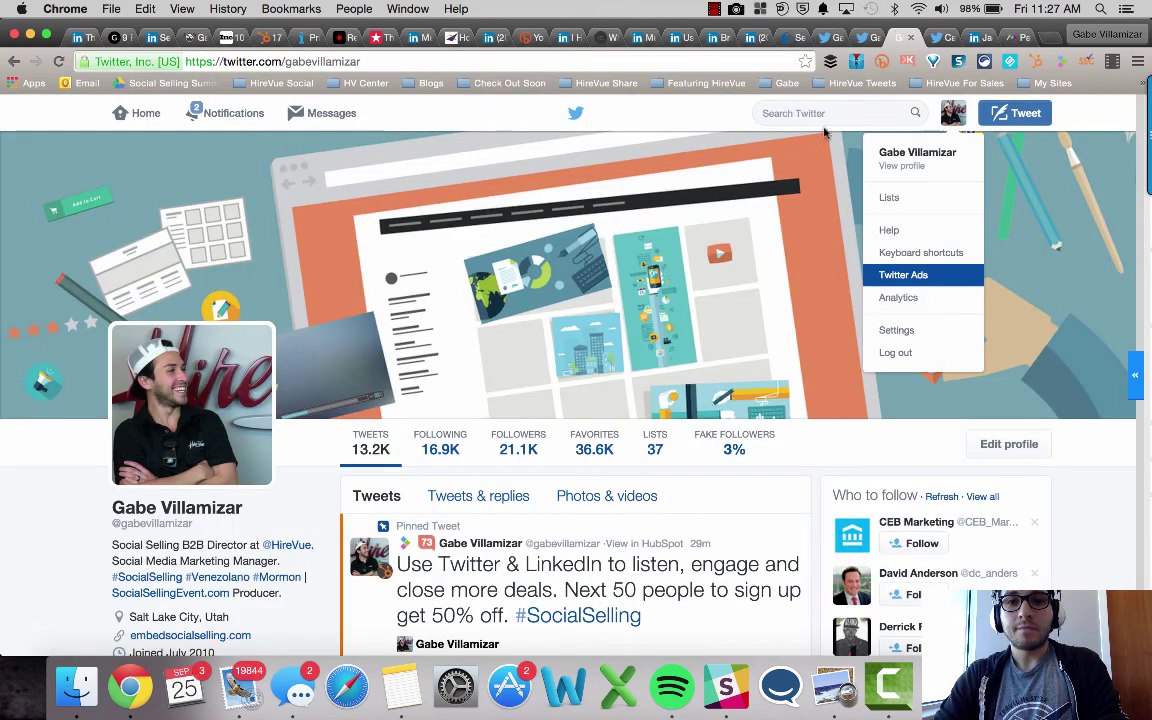
{"action": "key", "text": "super+r"}
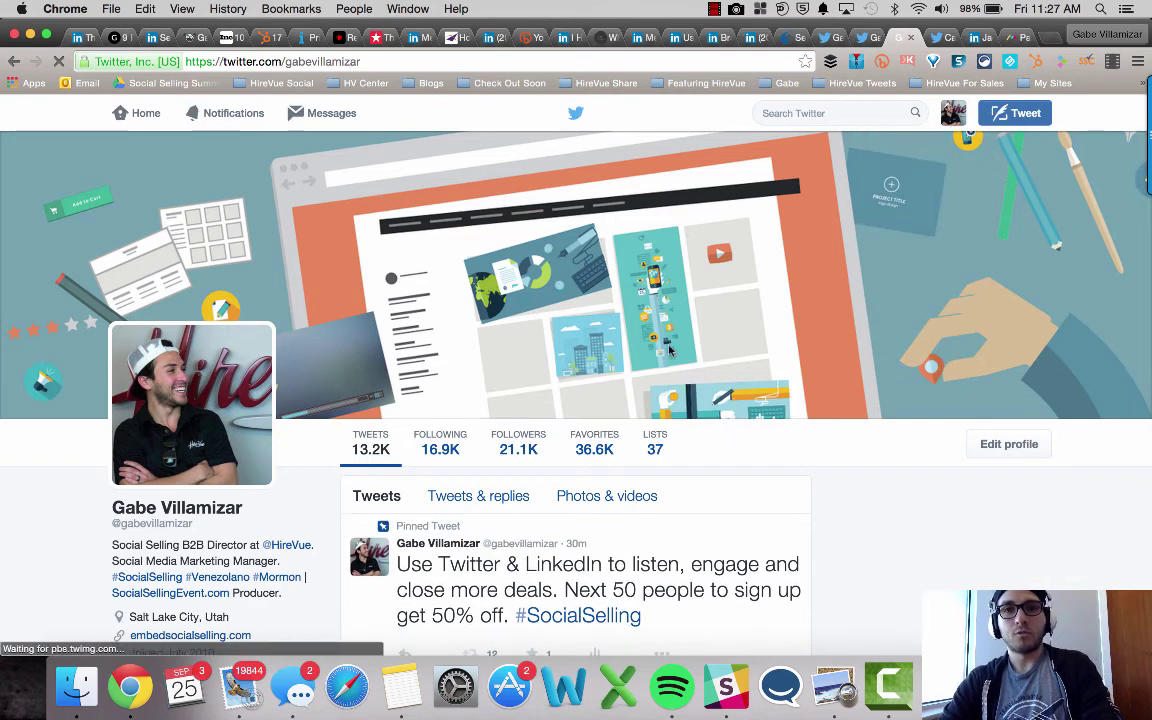
{"action": "scroll", "coordinate": [680, 352], "scroll_direction": "down", "scroll_amount": 3}
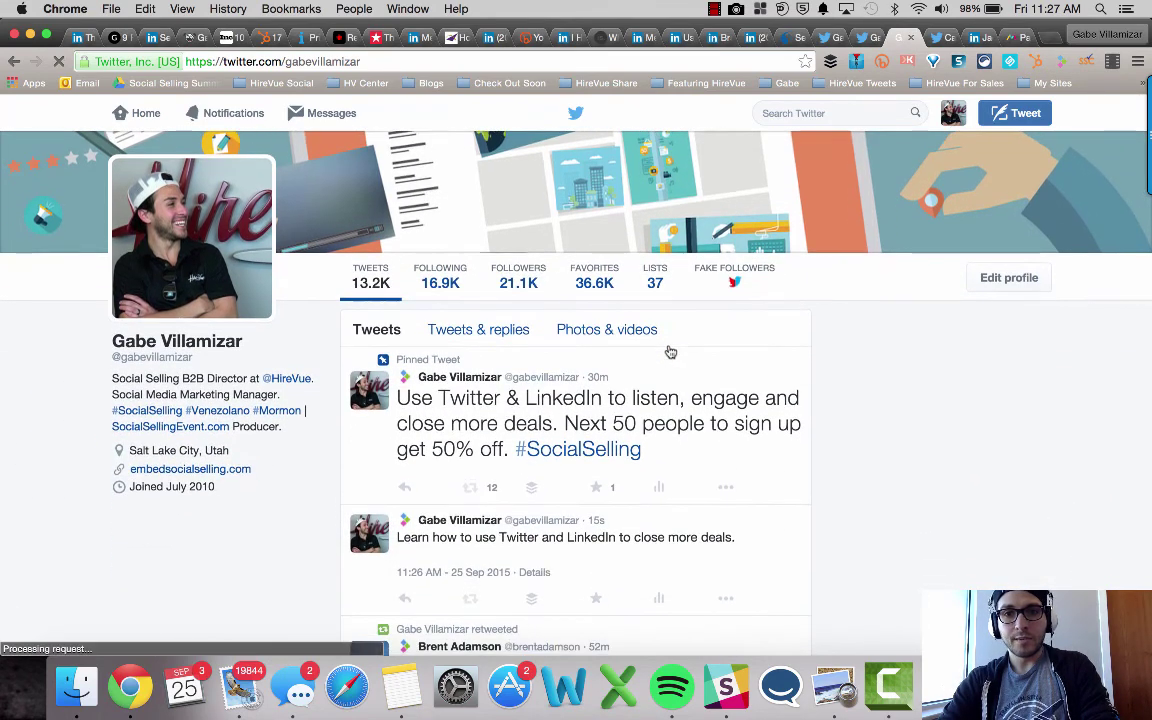
{"action": "scroll", "coordinate": [668, 351], "scroll_direction": "down", "scroll_amount": 3}
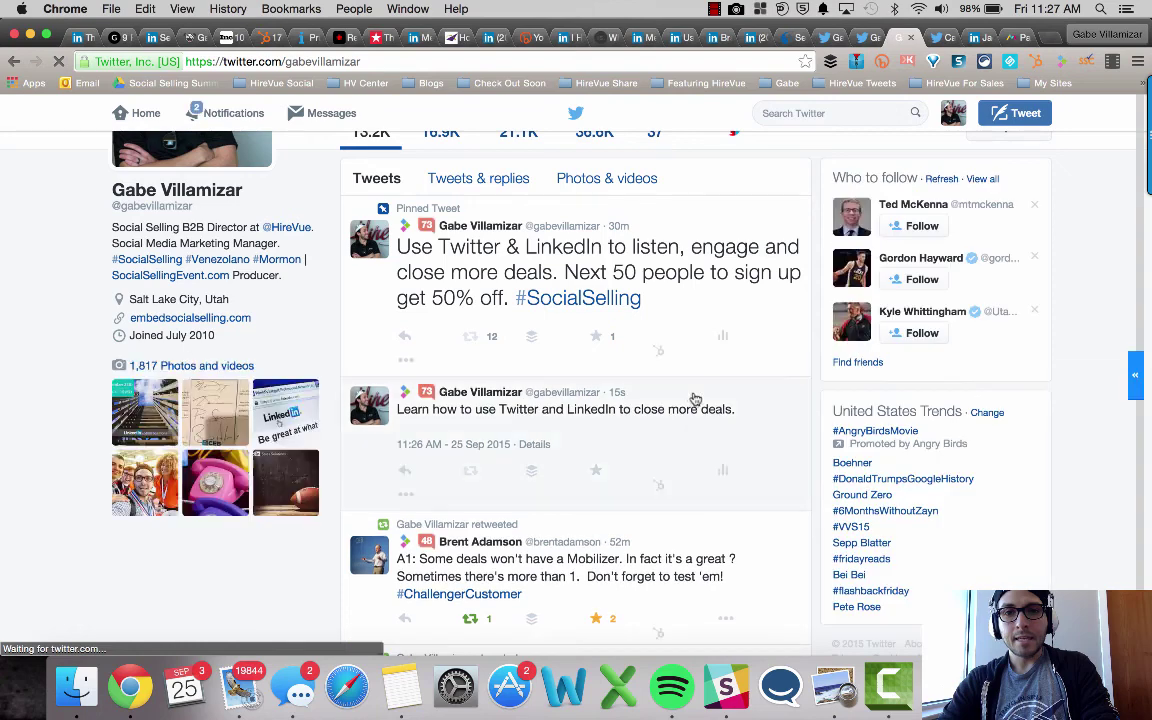
{"action": "scroll", "coordinate": [743, 380], "scroll_direction": "down", "scroll_amount": 3}
{"action": "scroll", "coordinate": [743, 380], "scroll_direction": "down", "scroll_amount": 3}
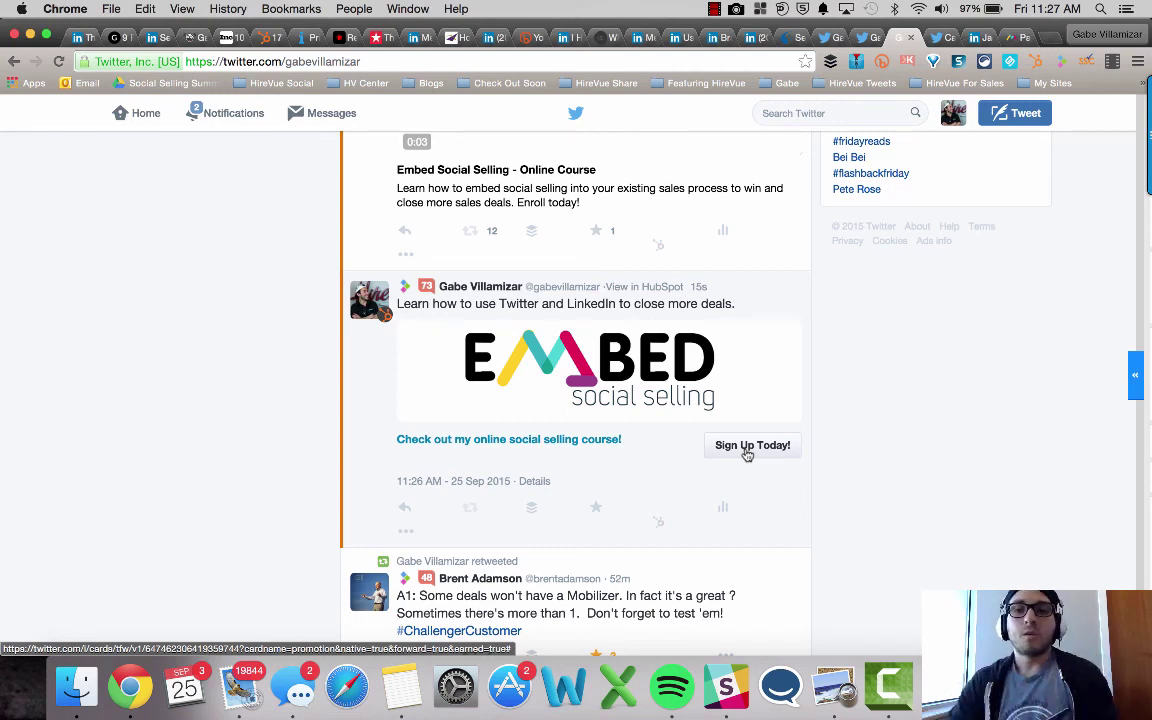
{"action": "scroll", "coordinate": [509, 406], "scroll_direction": "up", "scroll_amount": 10}
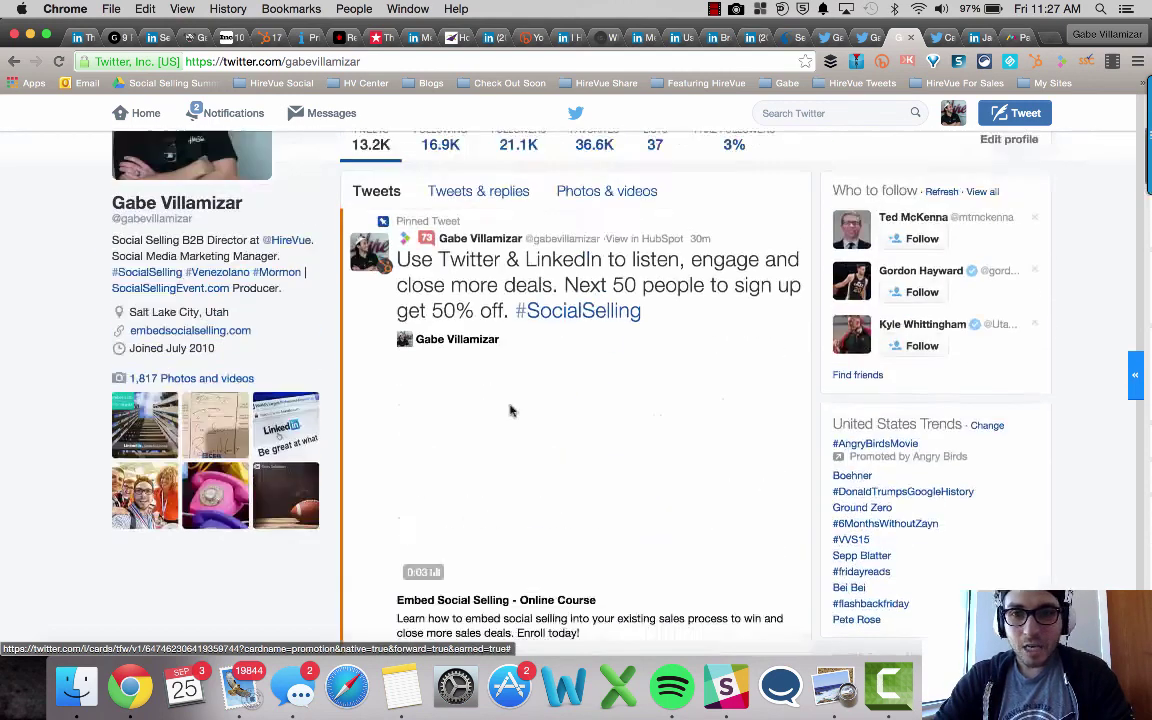
{"action": "left_click", "coordinate": [714, 9]}
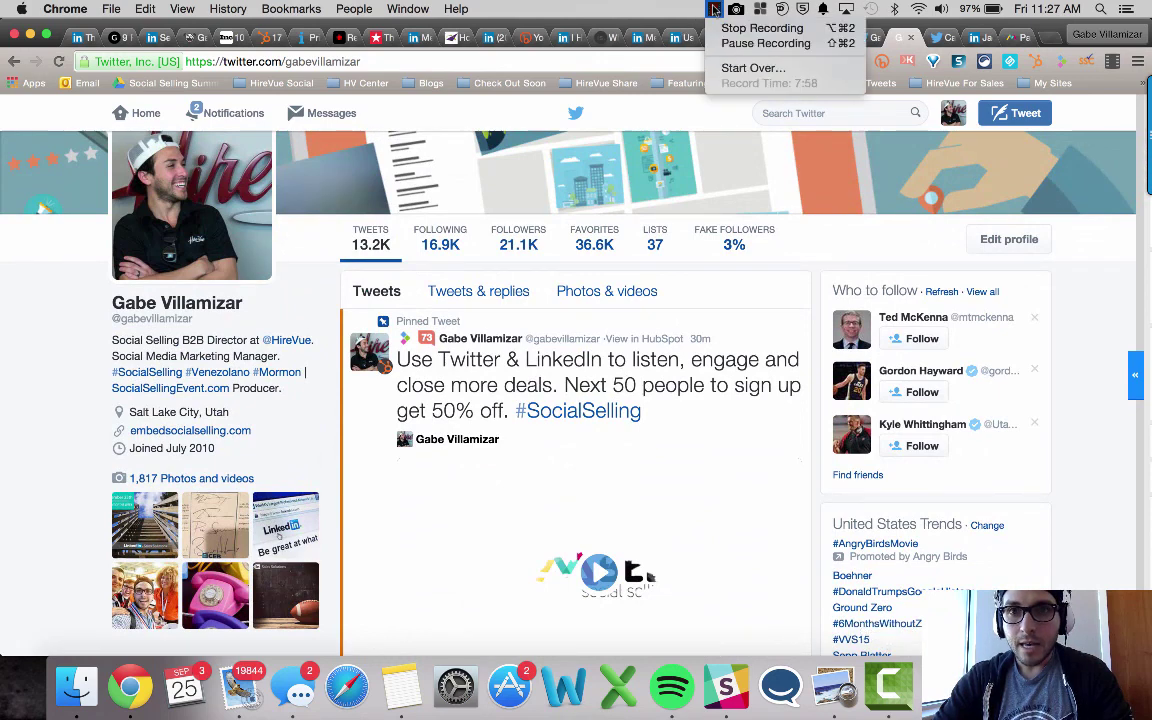